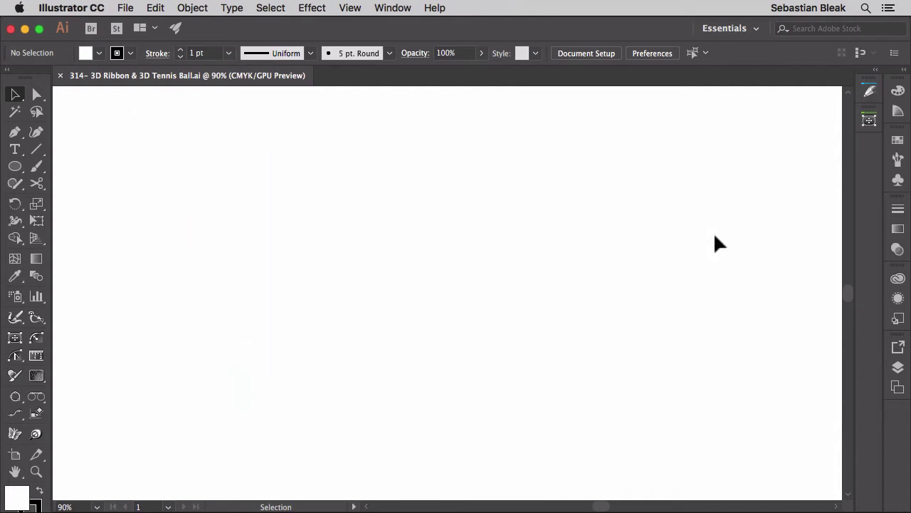
# Draw a horizontal straight line and give it a red-orange 10 pt stroke
pyautogui.press('\\')
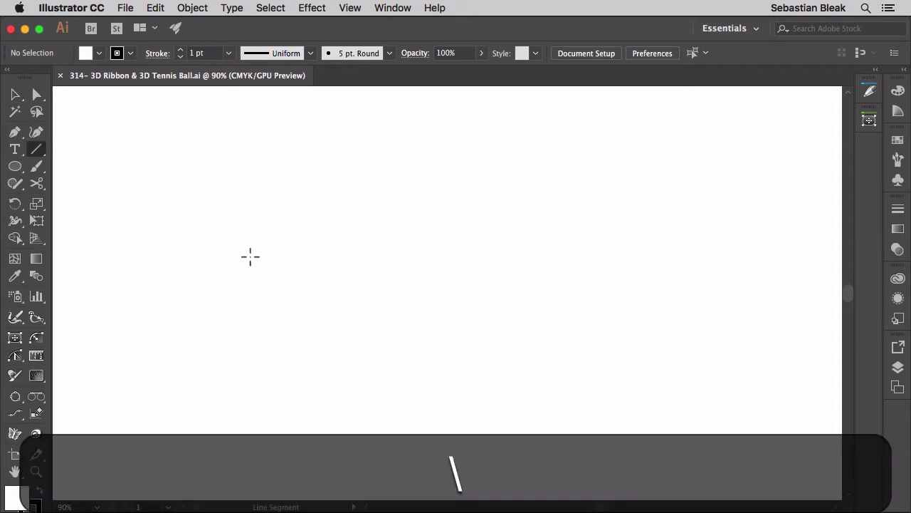
pyautogui.moveTo(162, 236); pyautogui.dragTo(398, 221)
pyautogui.press('shift')
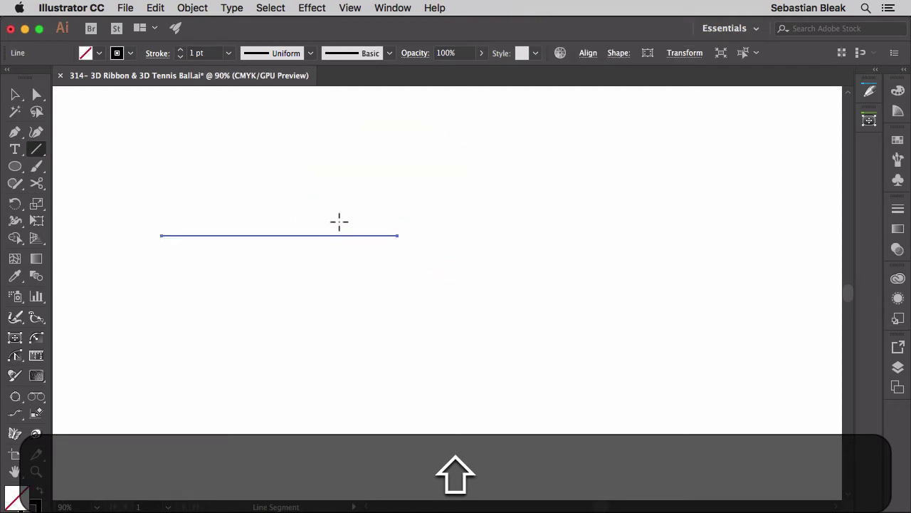
pyautogui.click(131, 53)
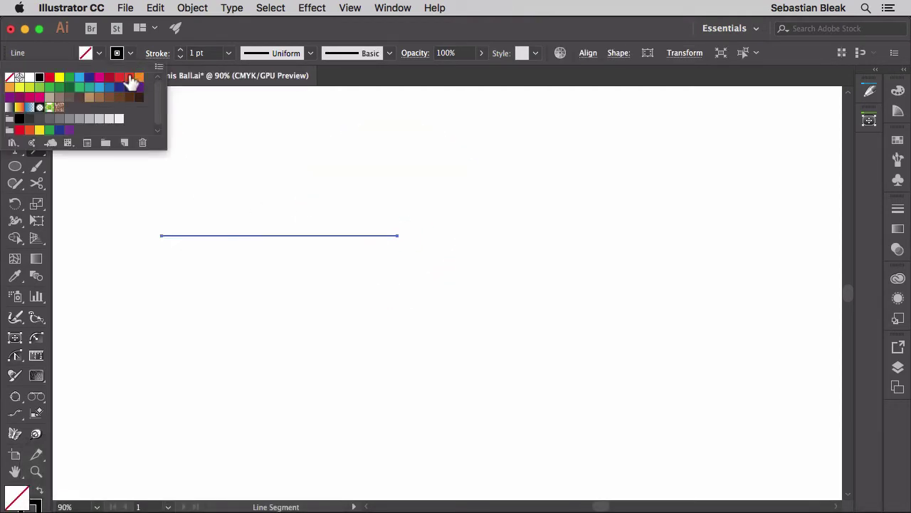
pyautogui.click(130, 78)
pyautogui.click(229, 54)
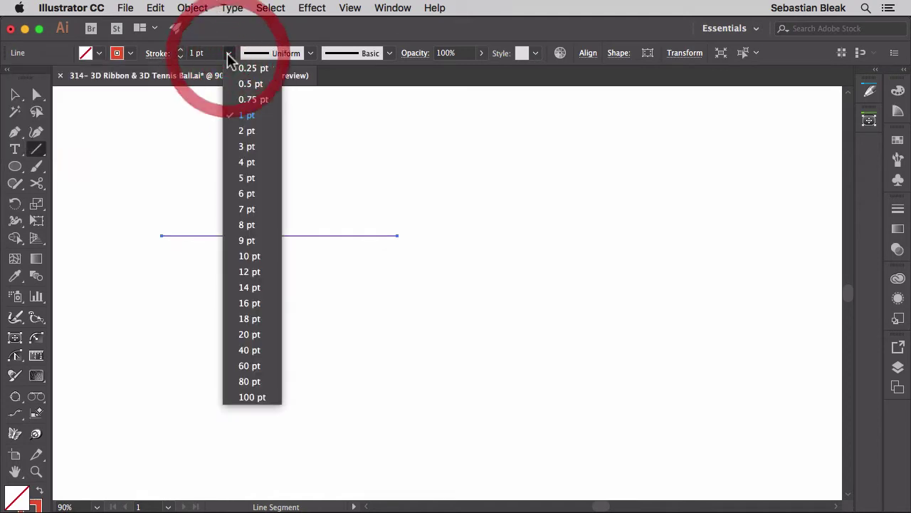
pyautogui.click(247, 257)
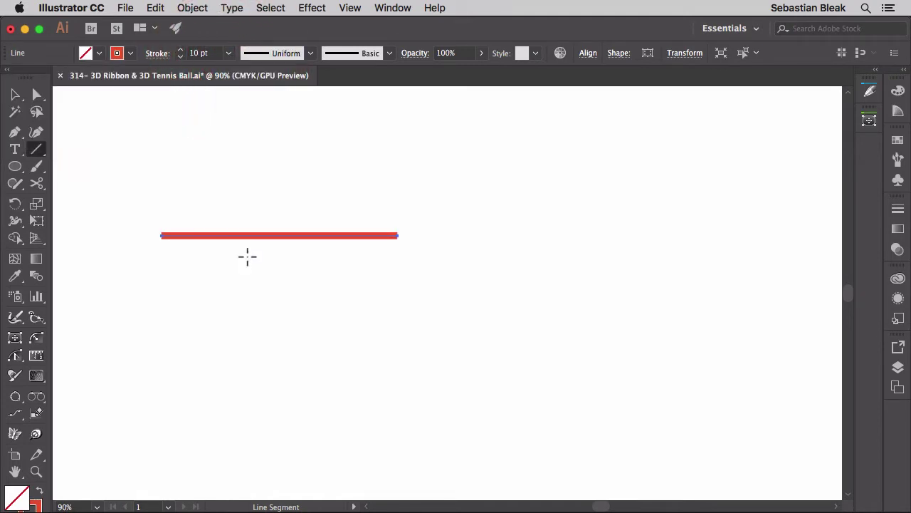
# Duplicate the line downward into six evenly spaced lines and select them all
pyautogui.press('v')
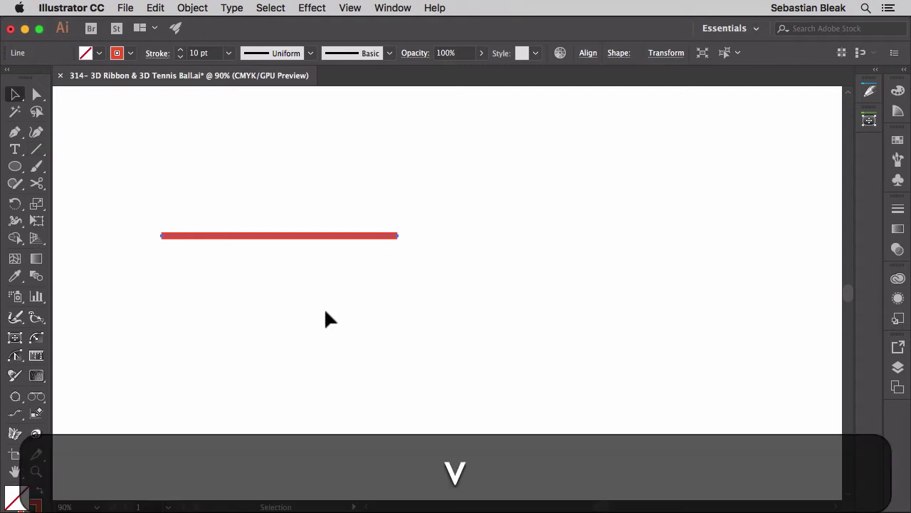
pyautogui.press('alt')
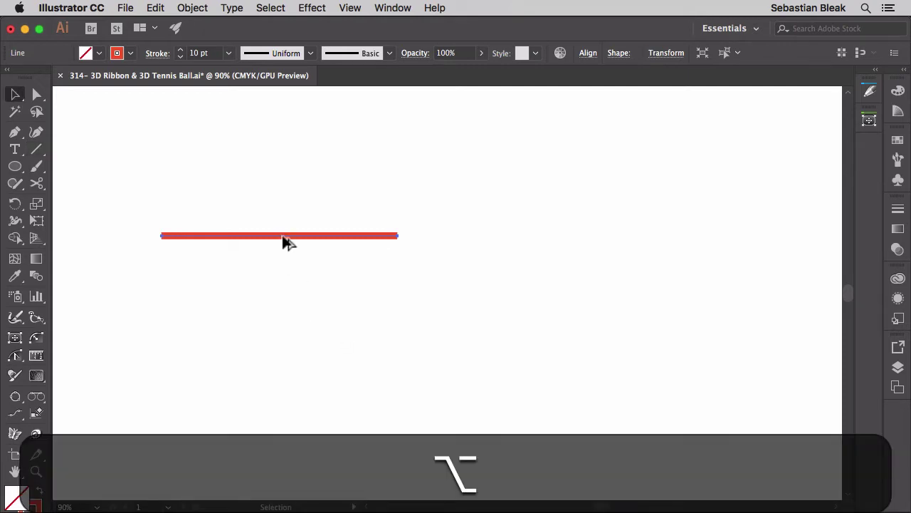
pyautogui.moveTo(282, 236); pyautogui.dragTo(279, 256)
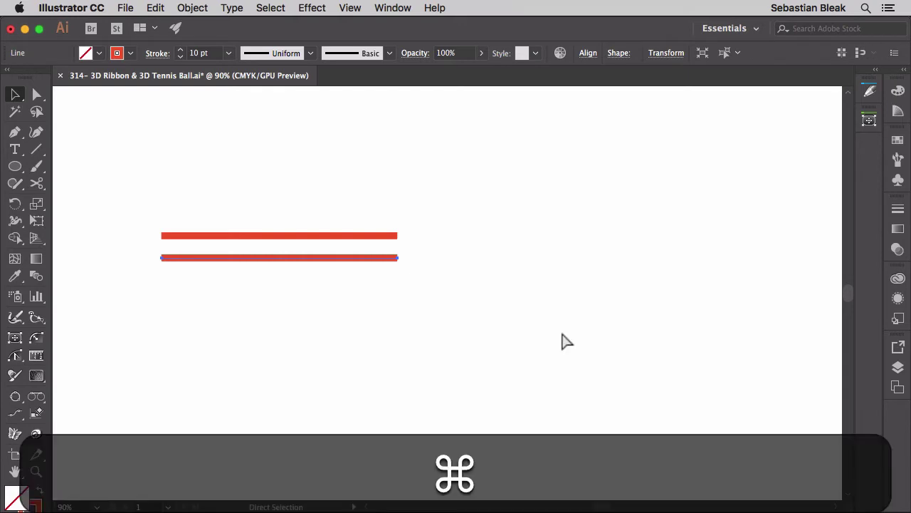
pyautogui.press('super+d')
pyautogui.press('super+d')
pyautogui.press('super+d')
pyautogui.press('super+d')
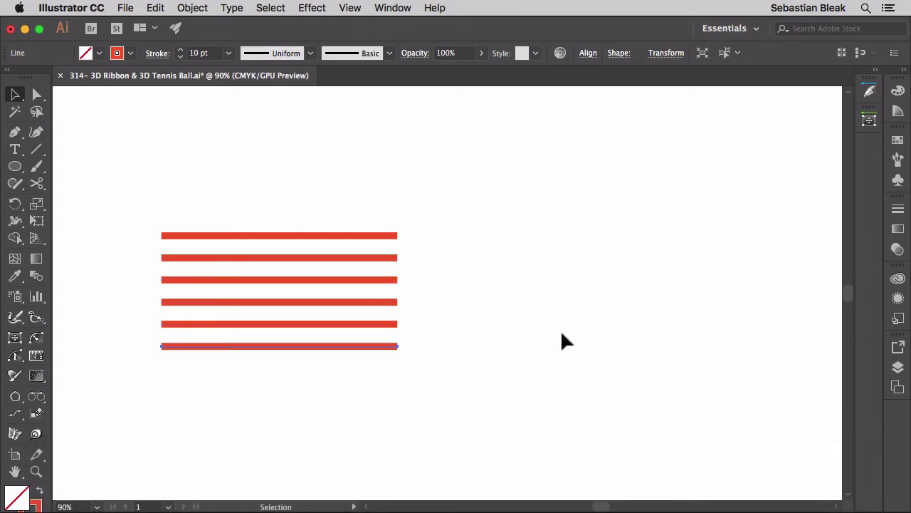
pyautogui.moveTo(422, 383); pyautogui.dragTo(212, 205)
# Show the Symbols panel from the Window menu
pyautogui.click(393, 8)
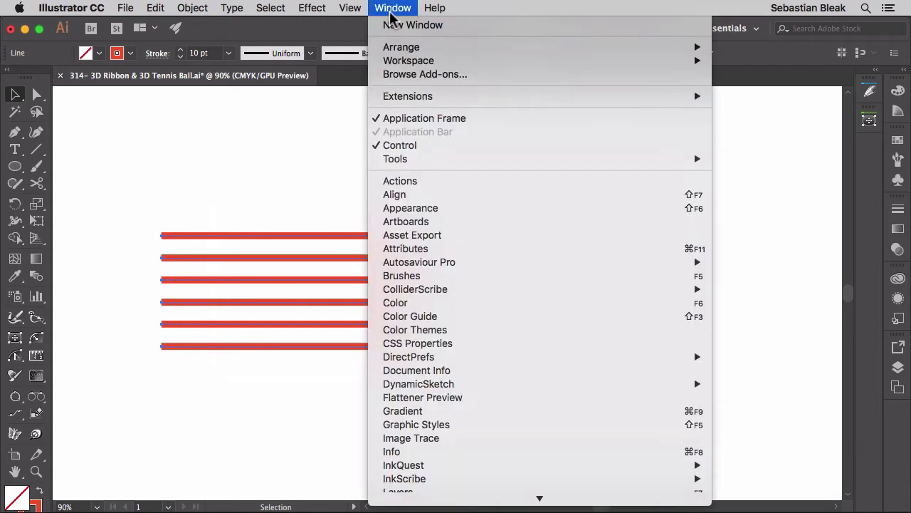
pyautogui.scroll(-2, 495, 285)
pyautogui.scroll(-10, 495, 285)
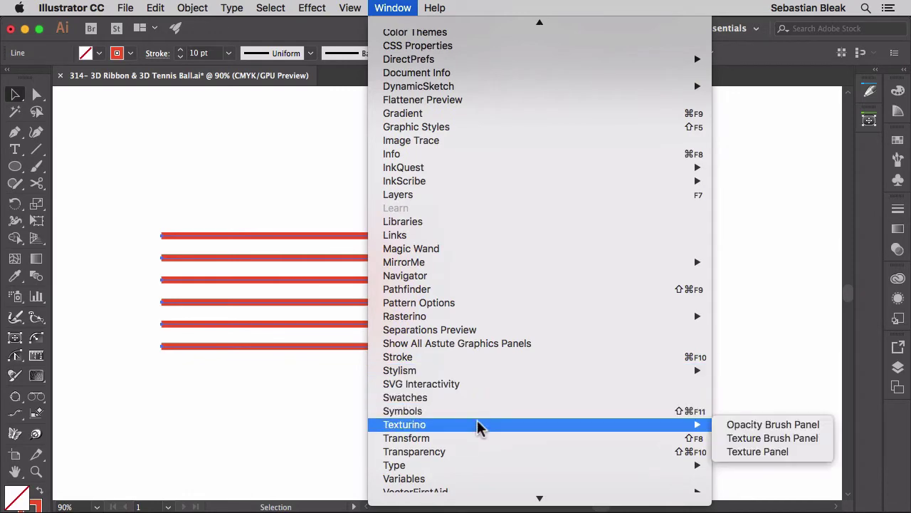
pyautogui.click(478, 412)
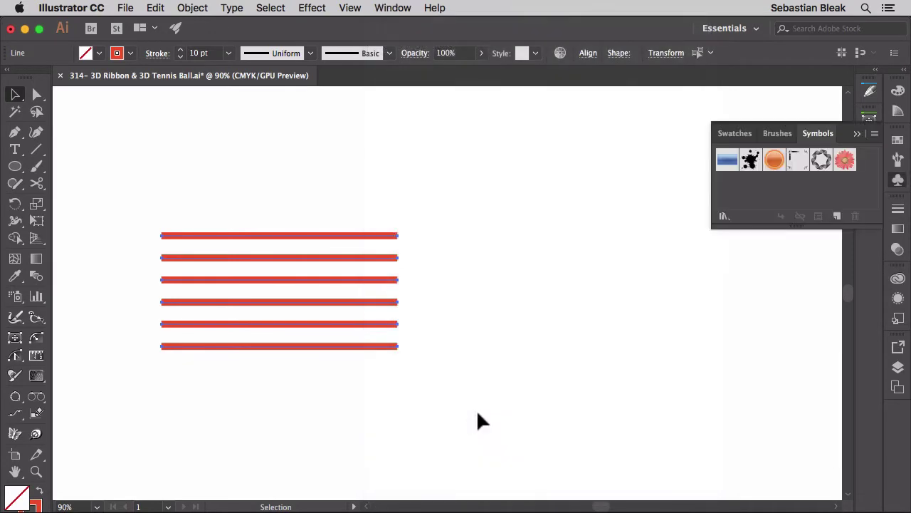
pyautogui.click(749, 184)
# Drag the six red lines into the Symbols panel and name the new symbol 'Ribbons'
pyautogui.moveTo(326, 280)
pyautogui.mouseDown()
pyautogui.moveTo(689, 238)
pyautogui.moveTo(740, 201)
pyautogui.moveTo(737, 190)
pyautogui.mouseUp()
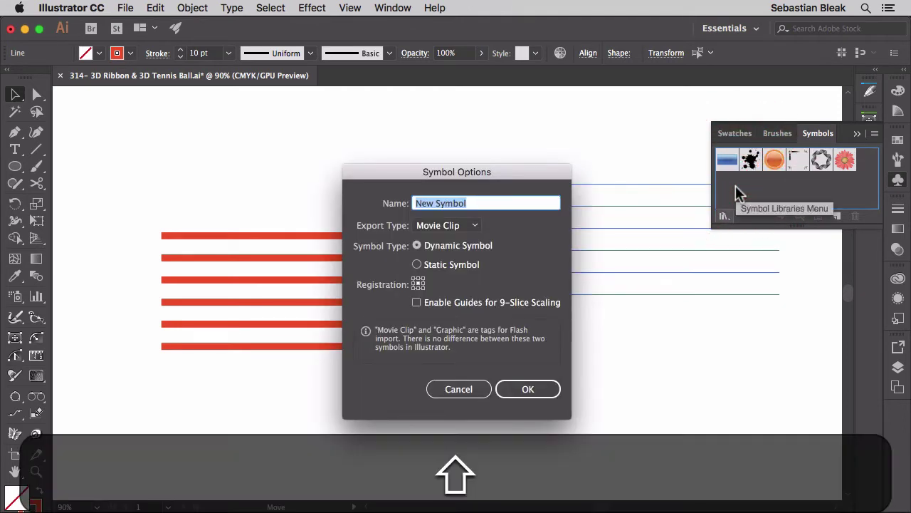
pyautogui.write('Ribbi')
pyautogui.press('BackSpace')
pyautogui.write('ons')
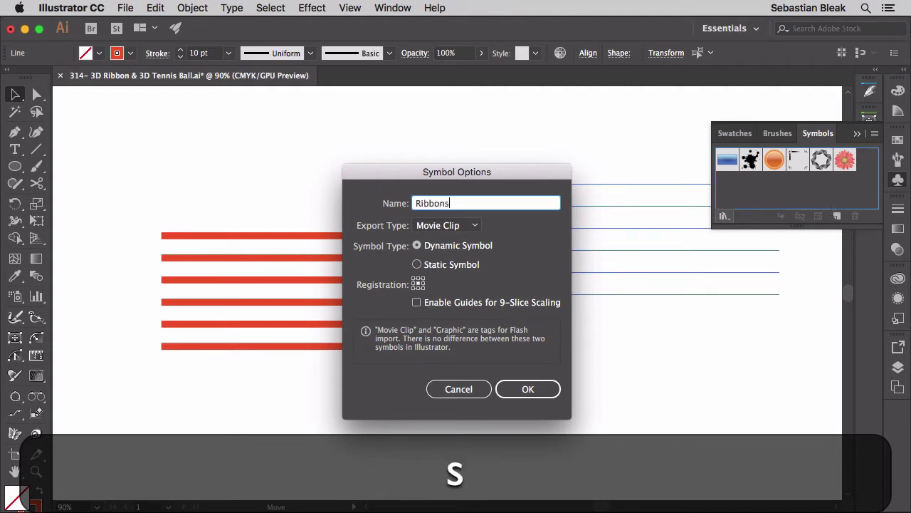
pyautogui.click(531, 389)
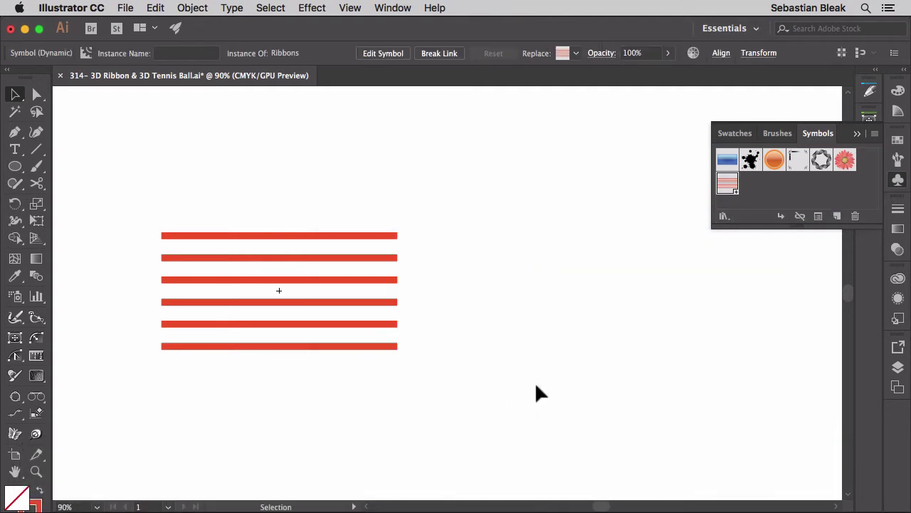
# Delete the ribbon instance, then draw a tall narrow rectangle with solid red fill and no stroke
pyautogui.moveTo(395, 377); pyautogui.dragTo(134, 196)
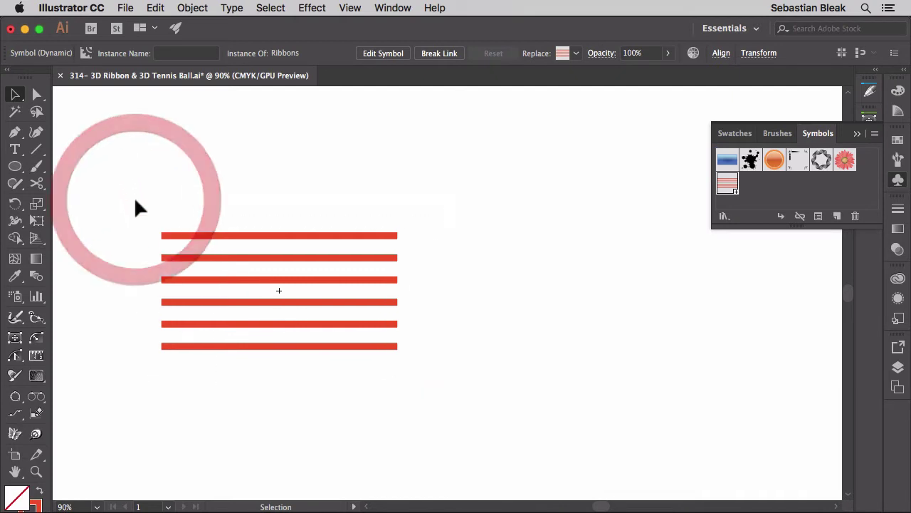
pyautogui.press('BackSpace')
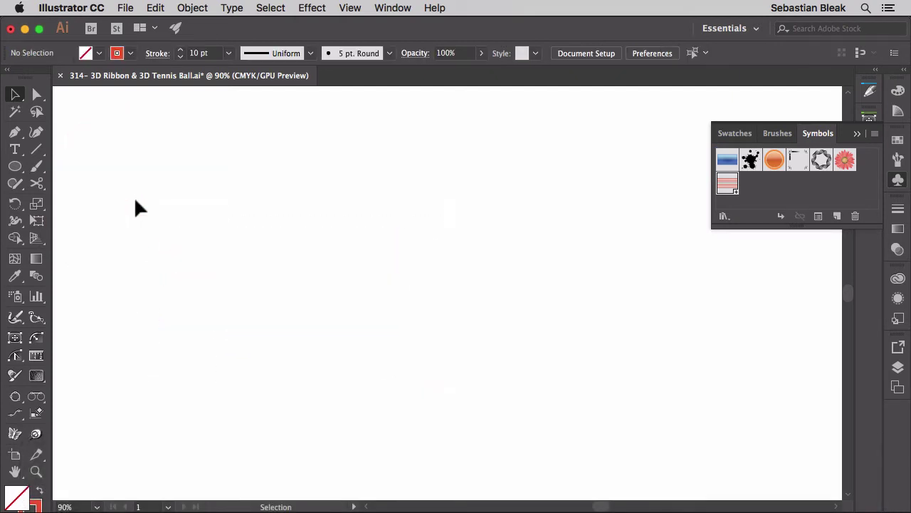
pyautogui.press('m')
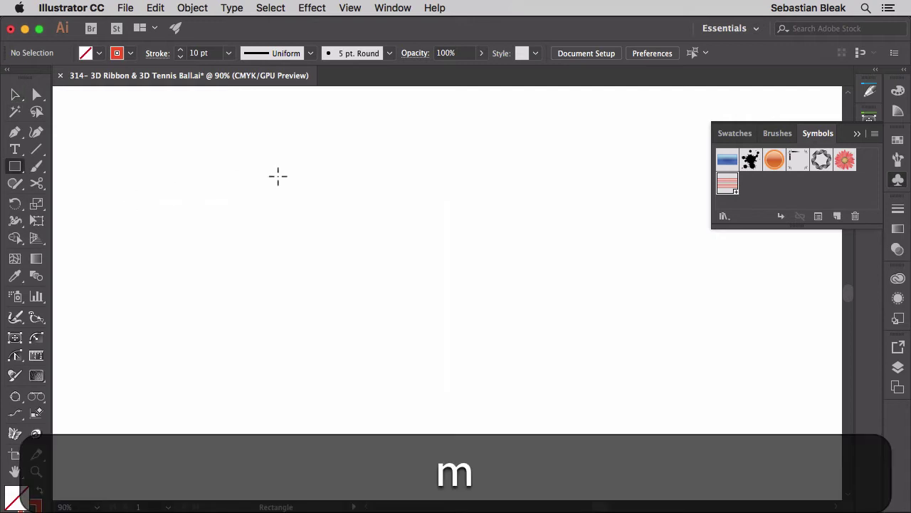
pyautogui.moveTo(288, 174); pyautogui.dragTo(323, 396)
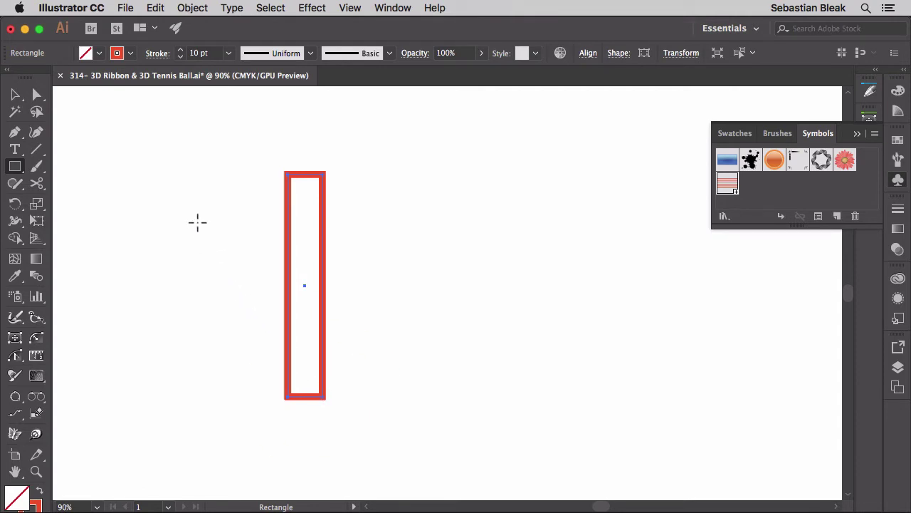
pyautogui.hotkey('shift', 'x')
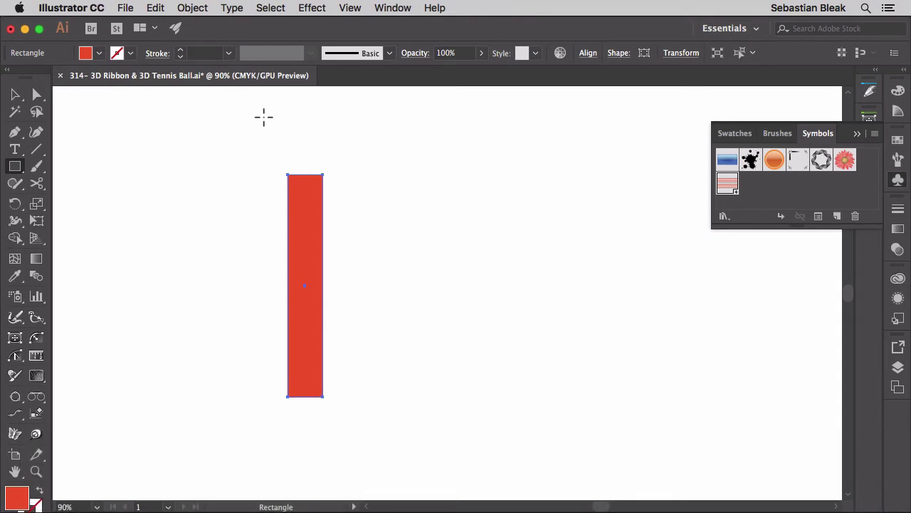
# Apply Effect > 3D > Revolve to the rectangle with preview on, showing a red cylinder
pyautogui.click(311, 8)
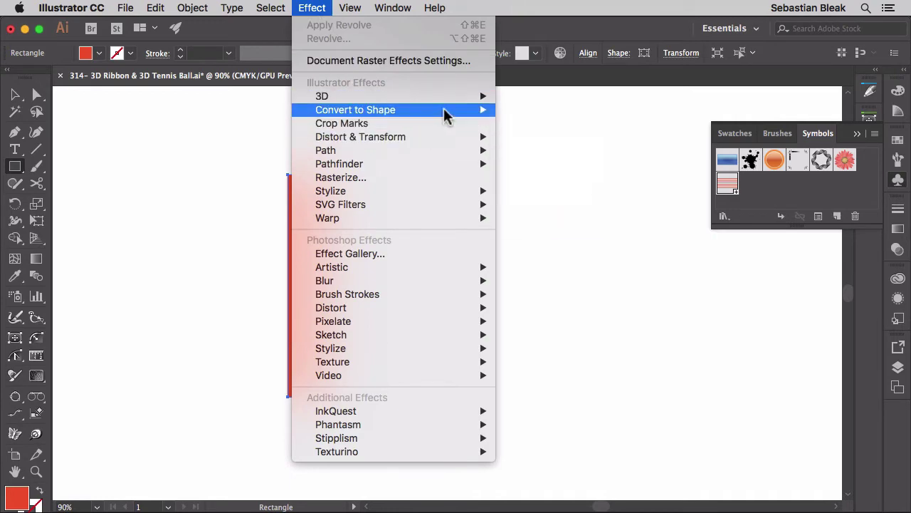
pyautogui.moveTo(453, 97)
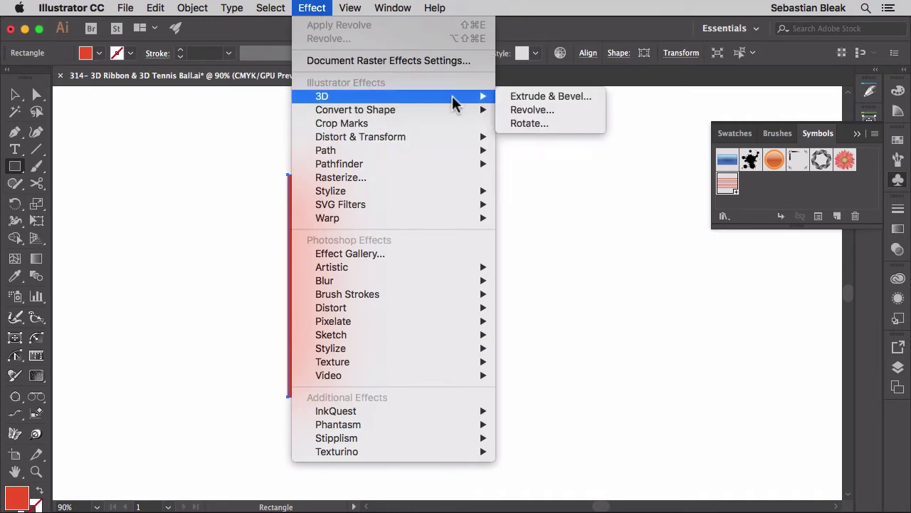
pyautogui.click(547, 112)
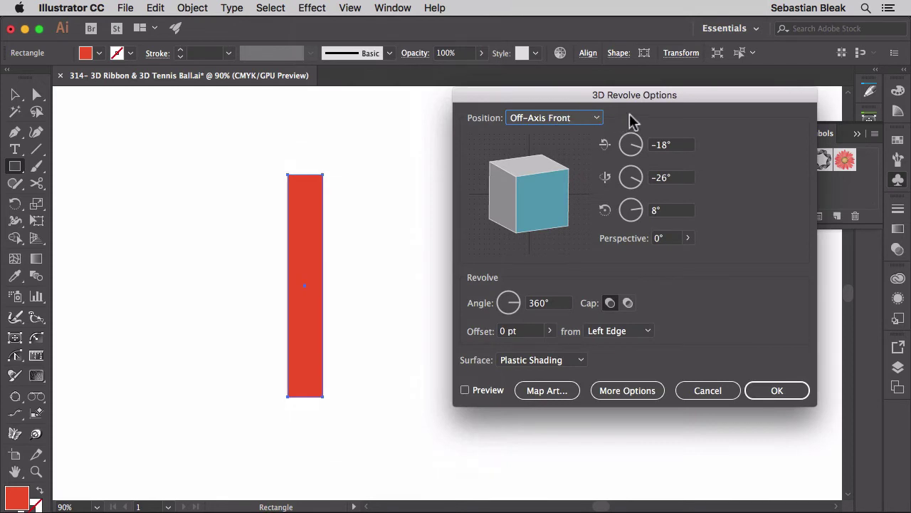
pyautogui.moveTo(687, 101); pyautogui.dragTo(652, 99)
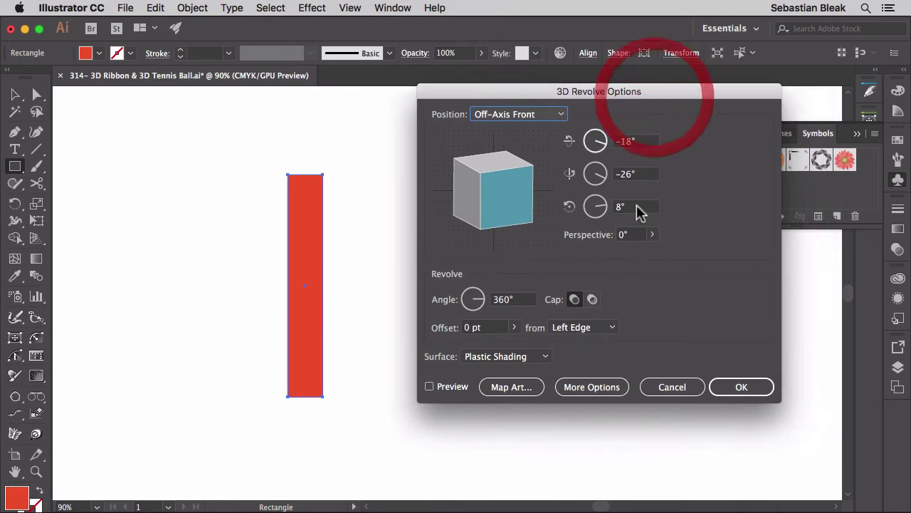
pyautogui.click(450, 388)
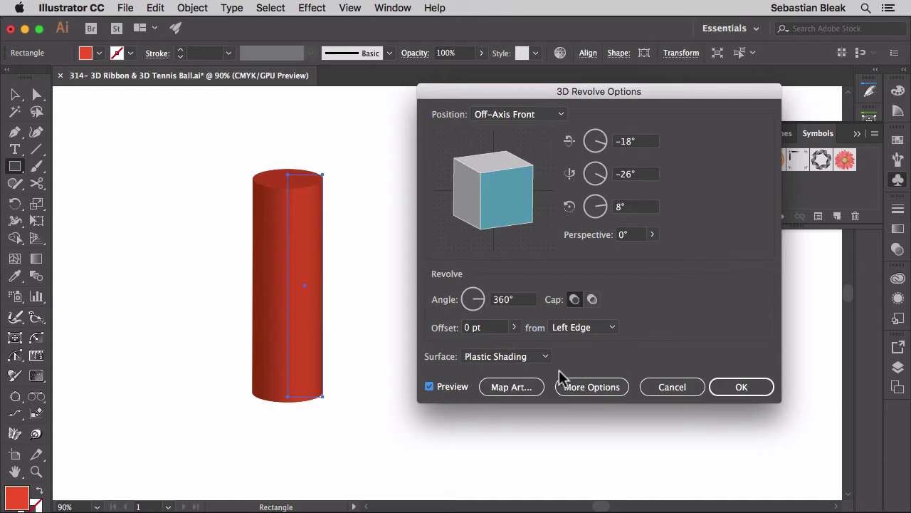
# Map the Ribbons symbol onto surface 3 of 3 with Invisible Geometry and Shade Artwork on
pyautogui.click(527, 391)
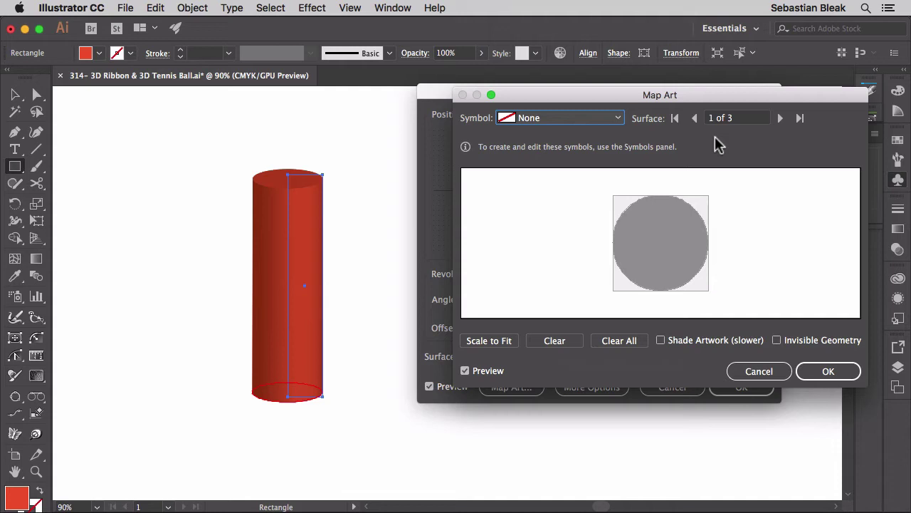
pyautogui.click(781, 118)
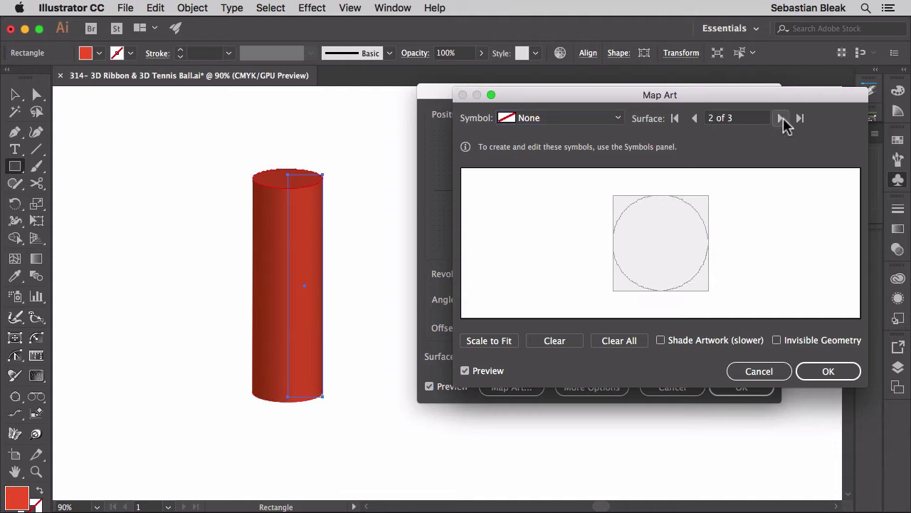
pyautogui.click(781, 118)
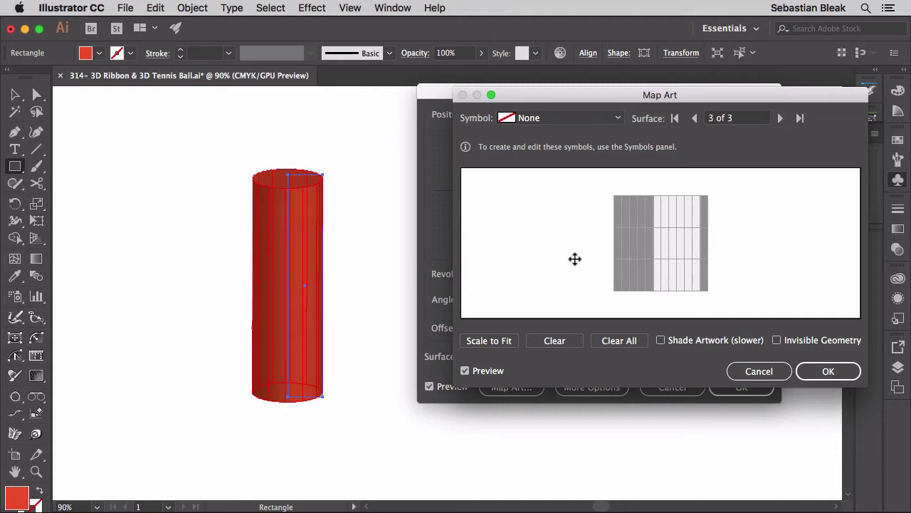
pyautogui.click(619, 119)
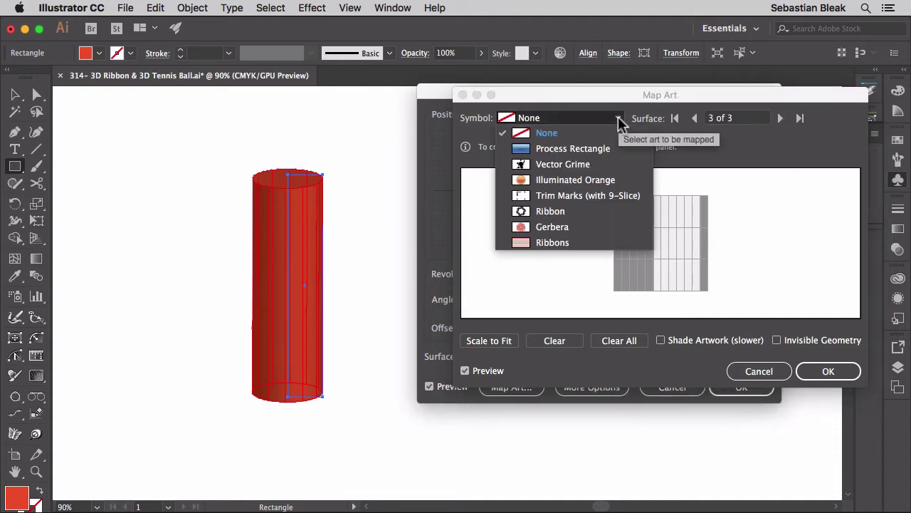
pyautogui.click(568, 243)
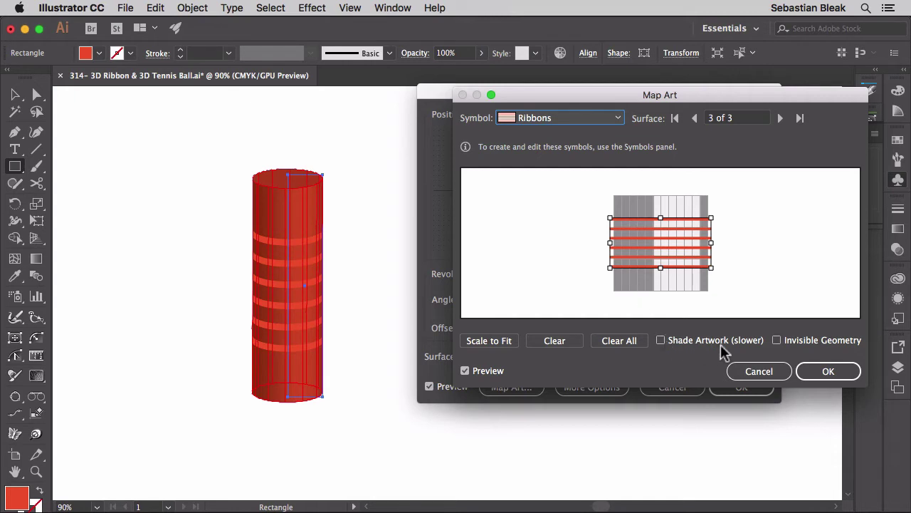
pyautogui.click(777, 341)
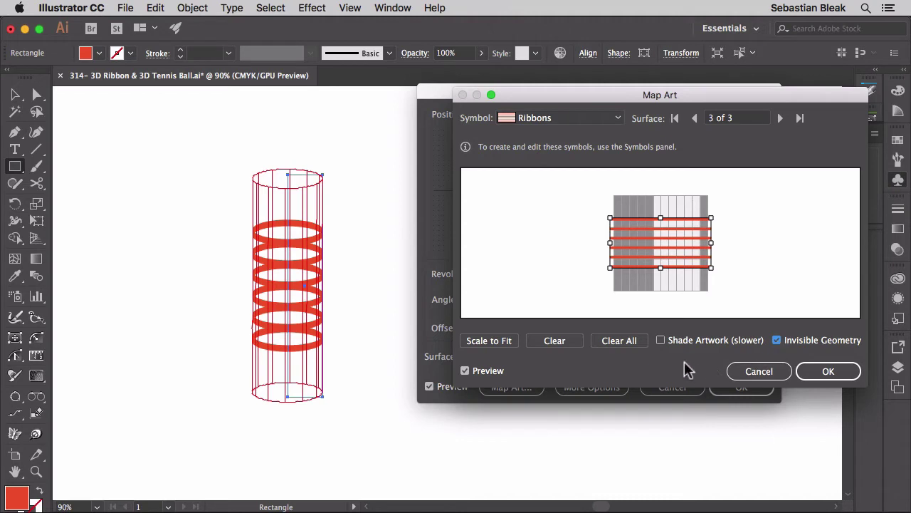
pyautogui.click(661, 342)
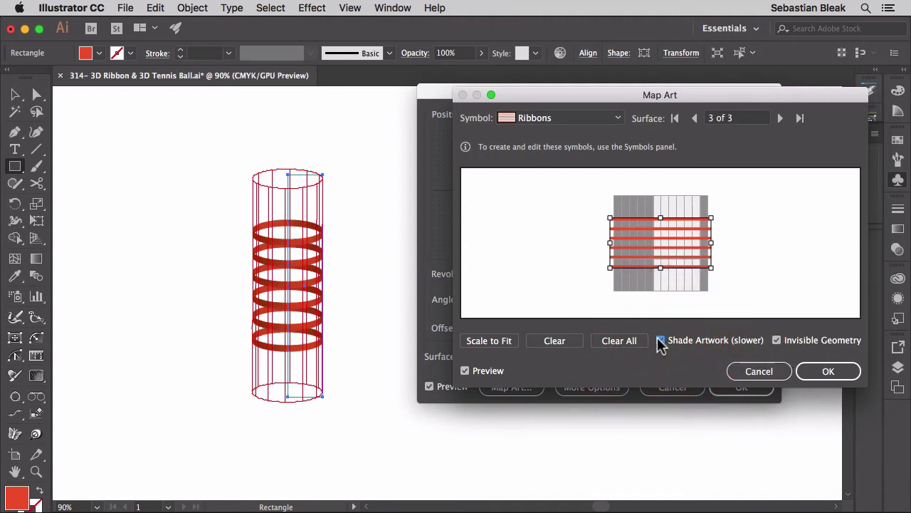
# Confirm the Map Art and 3D Revolve dialogs, then deselect the ribbon rings
pyautogui.click(818, 375)
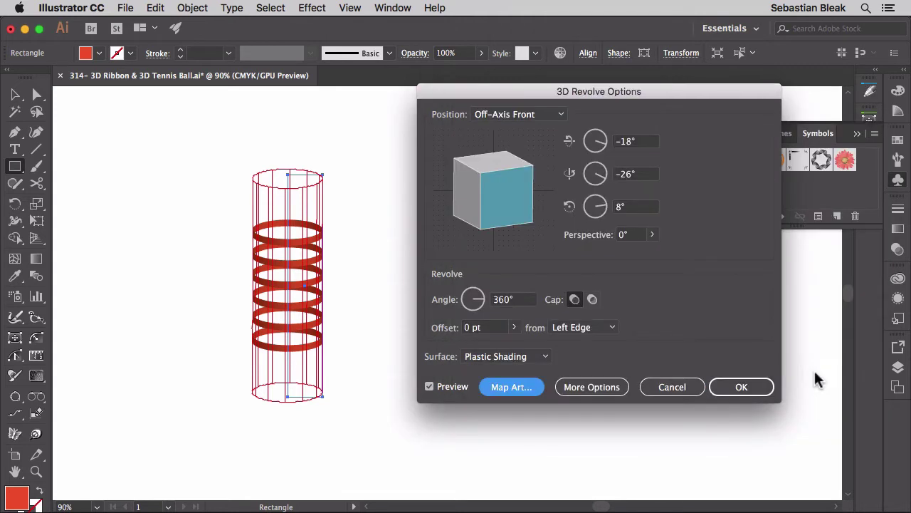
pyautogui.click(738, 391)
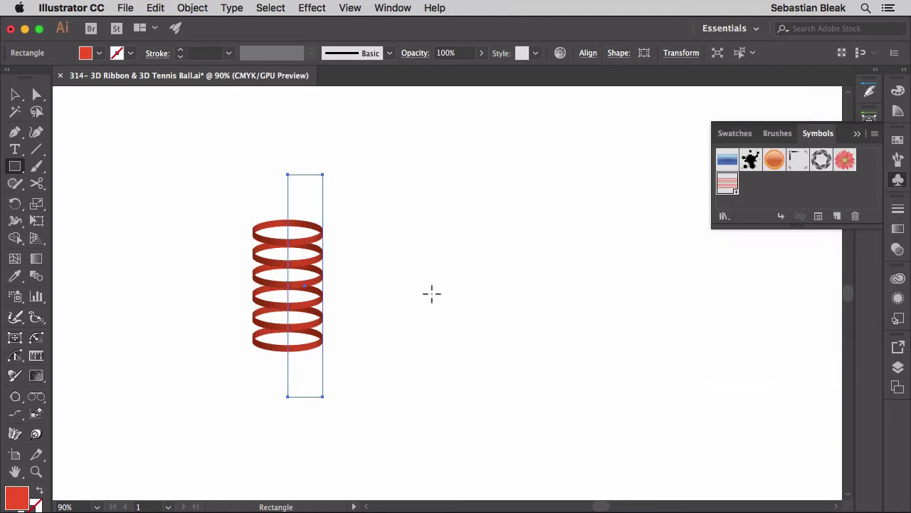
pyautogui.press('v')
pyautogui.click(432, 295)
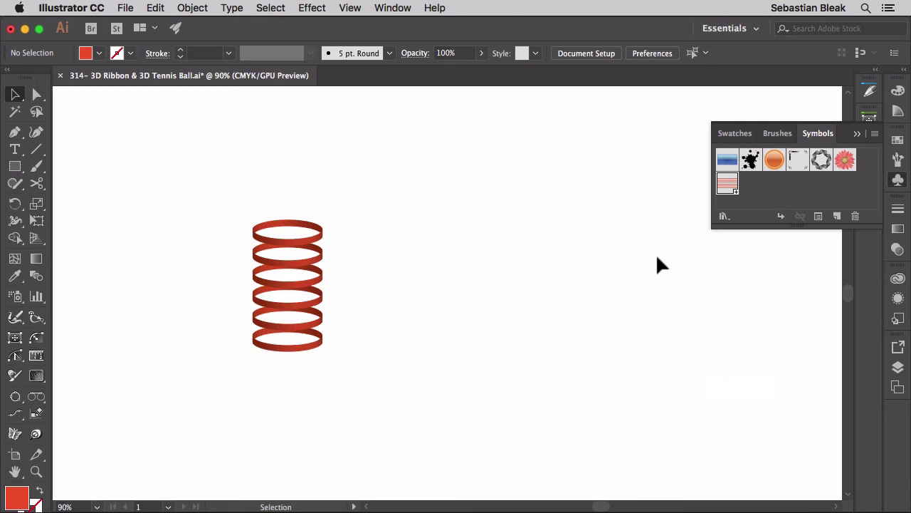
# In the Ribbons symbol, nudge the six stripes' right-end anchors up so they slant upward
pyautogui.doubleClick(726, 185)
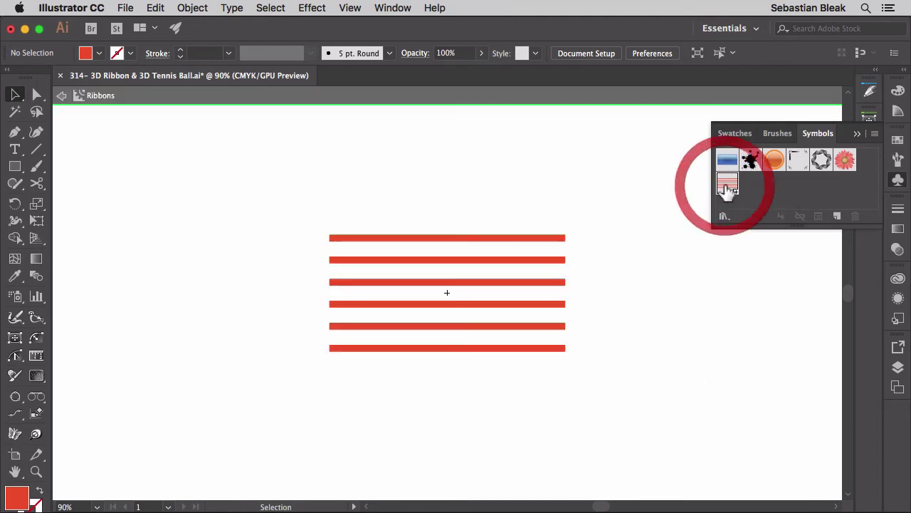
pyautogui.press('a')
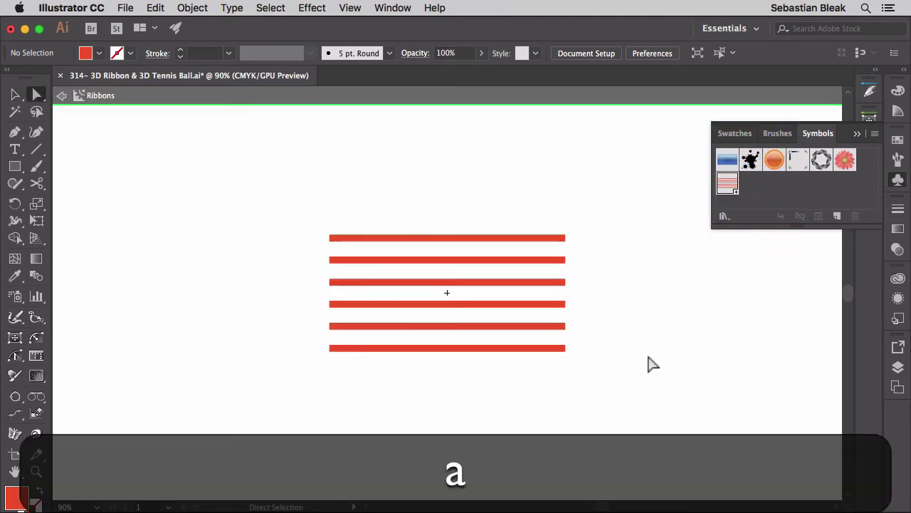
pyautogui.moveTo(630, 387); pyautogui.dragTo(524, 197)
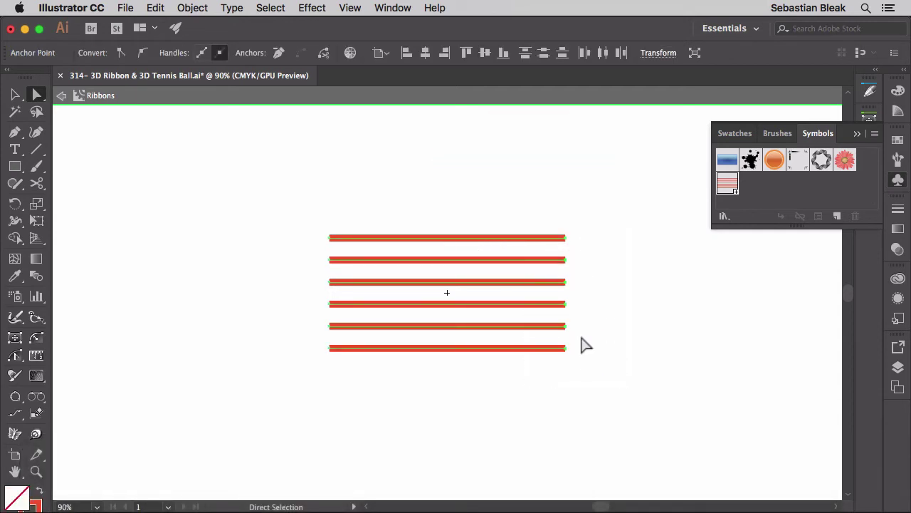
pyautogui.press('shift')
pyautogui.hotkey('shift', 'Up')
pyautogui.hotkey('shift', 'Up')
pyautogui.hotkey('shift', 'Up')
pyautogui.hotkey('shift', 'Up')
pyautogui.hotkey('shift', 'Up')
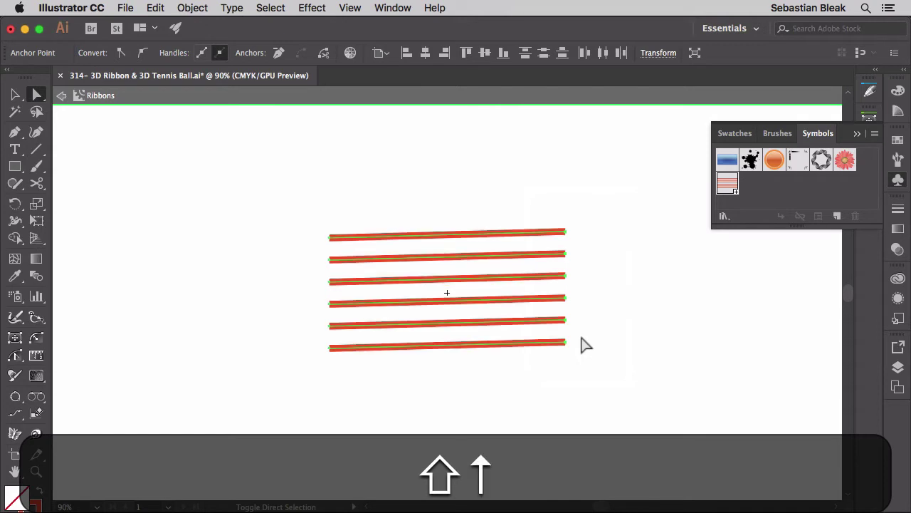
pyautogui.hotkey('shift', 'Up')
pyautogui.hotkey('shift', 'Up')
pyautogui.hotkey('shift', 'Up')
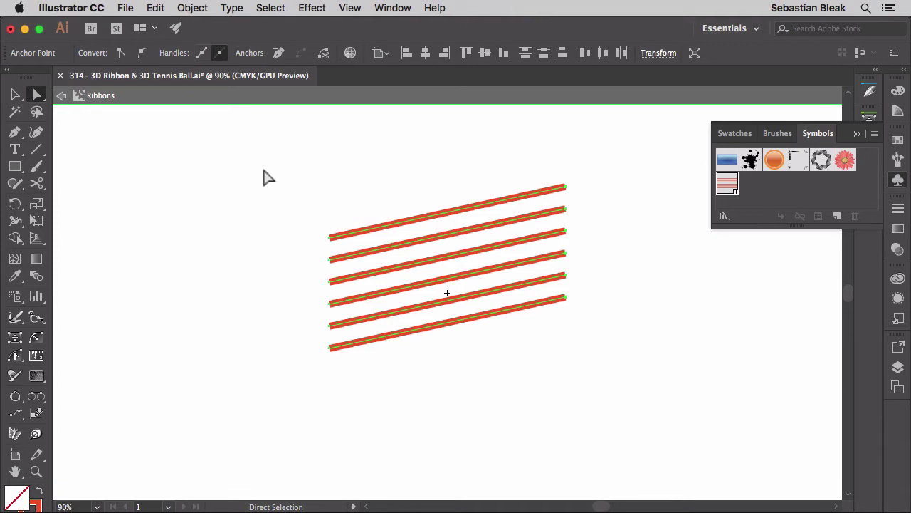
# Exit symbol editing, select the ribbon and reopen its 3D Revolve settings with preview on
pyautogui.doubleClick(268, 178)
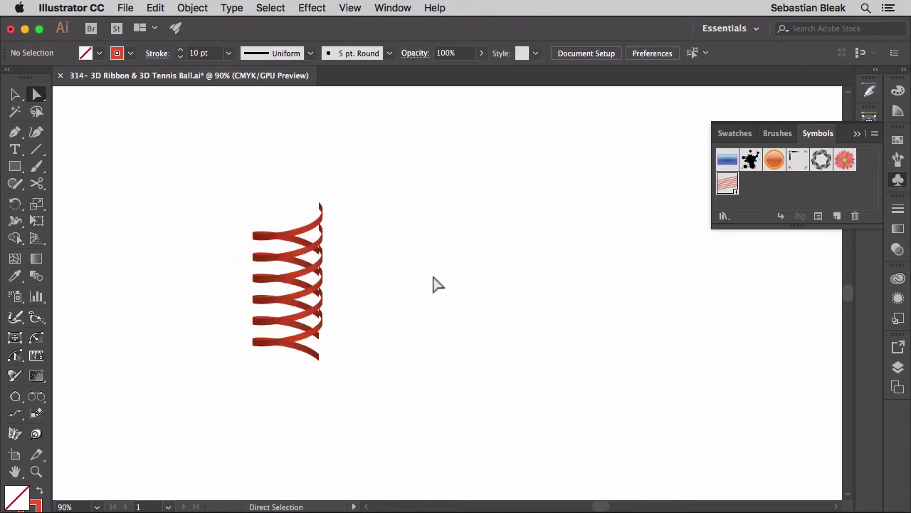
pyautogui.press('v')
pyautogui.moveTo(418, 305); pyautogui.dragTo(192, 206)
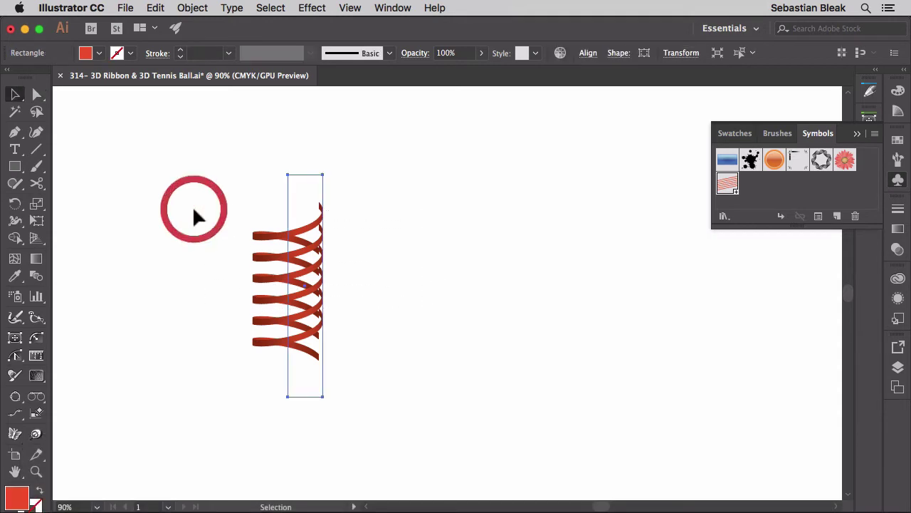
pyautogui.click(898, 299)
pyautogui.click(786, 348)
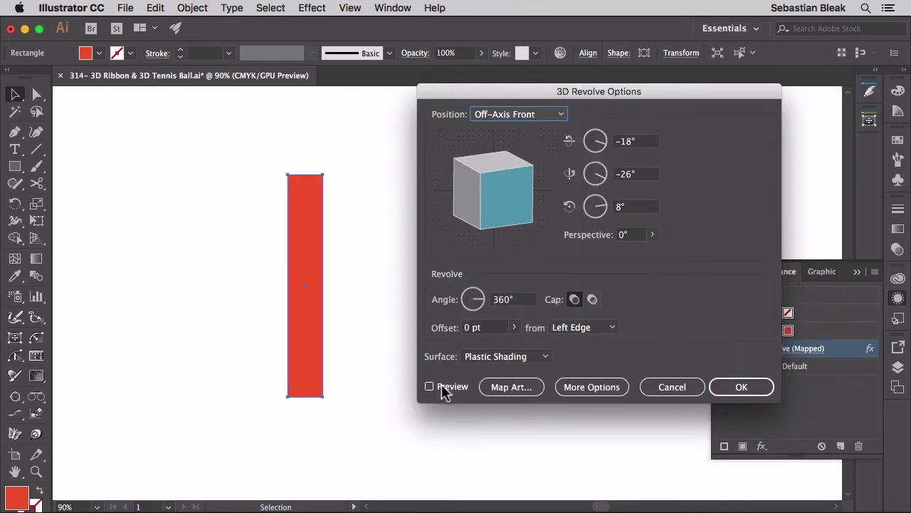
pyautogui.click(431, 386)
# Set the revolve rotation angles to -2°, 11° and 25°
pyautogui.click(641, 142)
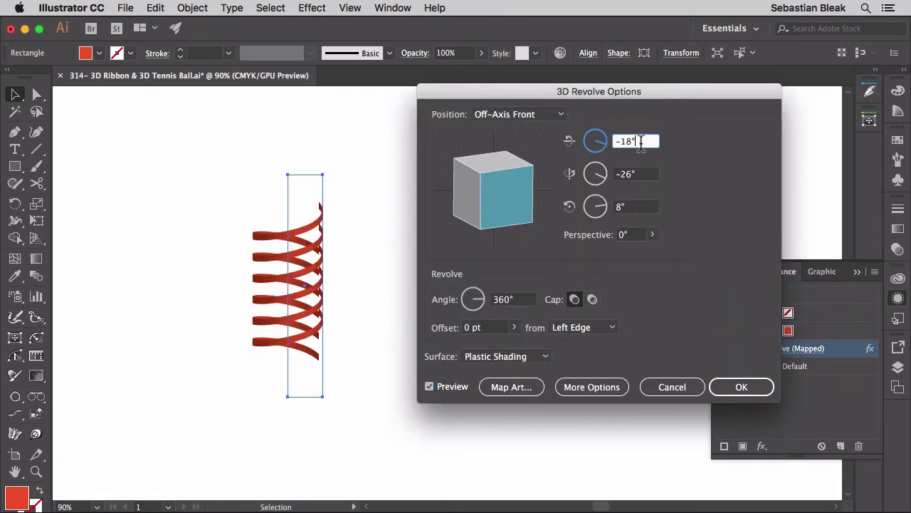
pyautogui.press('Up')
pyautogui.press('Up')
pyautogui.press('Up')
pyautogui.press('Up')
pyautogui.press('Up')
pyautogui.press('Up')
pyautogui.press('Up')
pyautogui.press('Up')
pyautogui.press('Up')
pyautogui.press('Up')
pyautogui.press('Up')
pyautogui.press('Up')
pyautogui.press('Up')
pyautogui.press('Up')
pyautogui.press('Up')
pyautogui.press('Up')
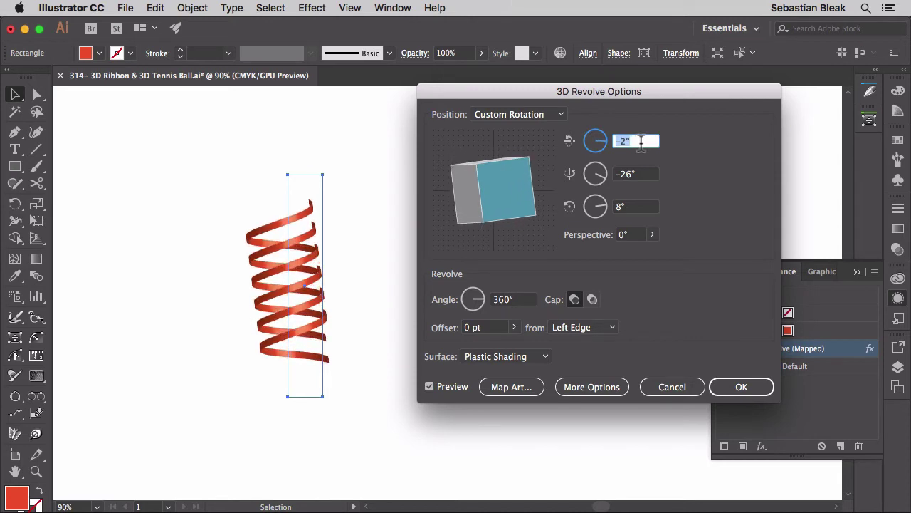
pyautogui.click(633, 174)
pyautogui.press('Up')
pyautogui.press('Up')
pyautogui.press('Up')
pyautogui.press('Up')
pyautogui.press('Up')
pyautogui.press('Up')
pyautogui.press('Up')
pyautogui.press('Up')
pyautogui.press('Up')
pyautogui.press('Up')
pyautogui.press('Up')
pyautogui.press('Up')
pyautogui.press('Up')
pyautogui.press('Up')
pyautogui.press('Up')
pyautogui.press('Up')
pyautogui.press('Up')
pyautogui.press('Up')
pyautogui.press('Up')
pyautogui.press('Up')
pyautogui.press('Down')
pyautogui.press('Down')
pyautogui.press('Down')
pyautogui.press('Down')
pyautogui.press('Down')
pyautogui.press('Down')
pyautogui.press('Down')
pyautogui.press('Down')
pyautogui.press('Down')
pyautogui.press('Down')
pyautogui.press('Down')
pyautogui.press('Down')
pyautogui.press('Down')
pyautogui.press('Down')
pyautogui.press('Down')
pyautogui.press('Down')
pyautogui.press('Down')
pyautogui.press('Down')
pyautogui.press('Down')
pyautogui.press('Down')
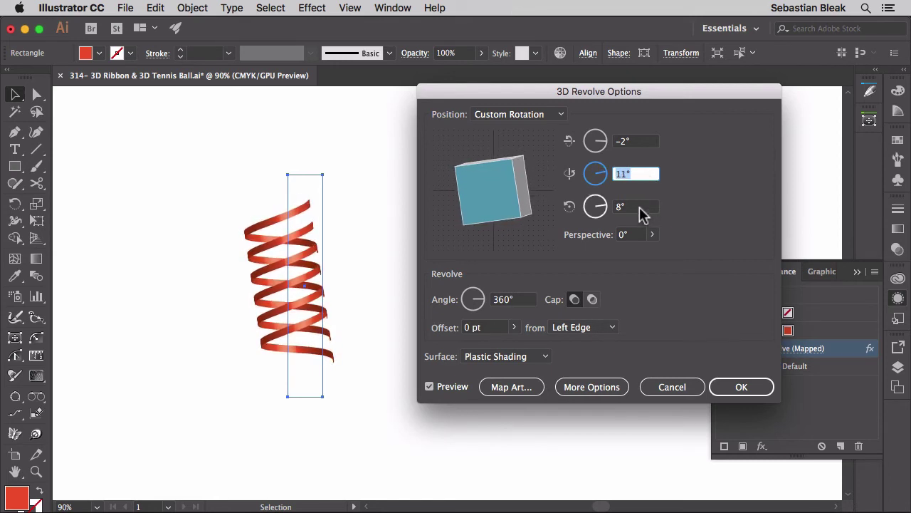
pyautogui.click(641, 208)
pyautogui.press('Up')
pyautogui.press('Up')
pyautogui.press('Up')
pyautogui.press('Up')
pyautogui.press('Up')
pyautogui.press('Up')
pyautogui.press('Up')
pyautogui.press('Up')
pyautogui.press('Up')
pyautogui.press('Up')
pyautogui.press('Up')
pyautogui.press('Up')
pyautogui.press('Up')
pyautogui.press('Up')
pyautogui.press('Up')
pyautogui.press('Up')
pyautogui.press('Up')
pyautogui.press('Up')
pyautogui.press('Up')
pyautogui.press('Up')
pyautogui.press('Down')
pyautogui.press('Down')
pyautogui.press('Down')
pyautogui.press('Down')
pyautogui.press('Down')
pyautogui.press('Down')
pyautogui.press('Down')
pyautogui.press('Down')
pyautogui.press('Down')
pyautogui.press('Down')
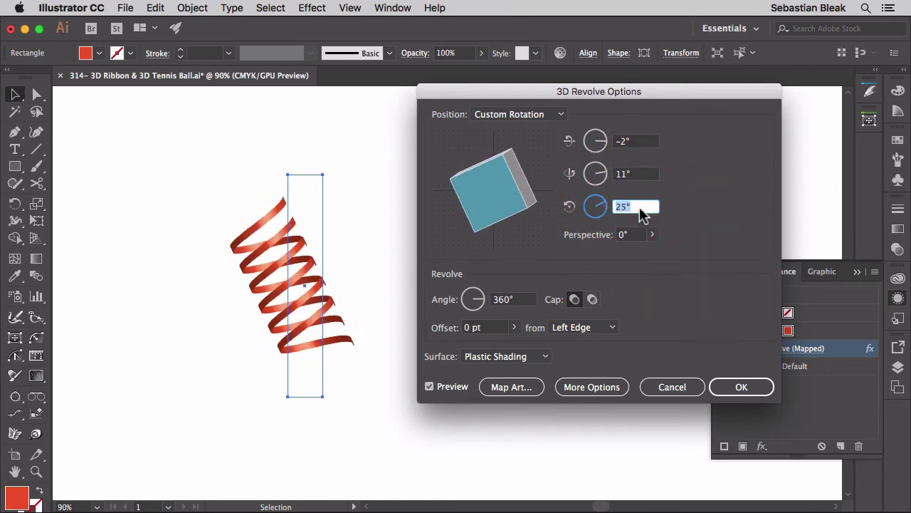
# Apply the new rotation and drag the spiral ribbon to the upper right of the canvas
pyautogui.click(726, 386)
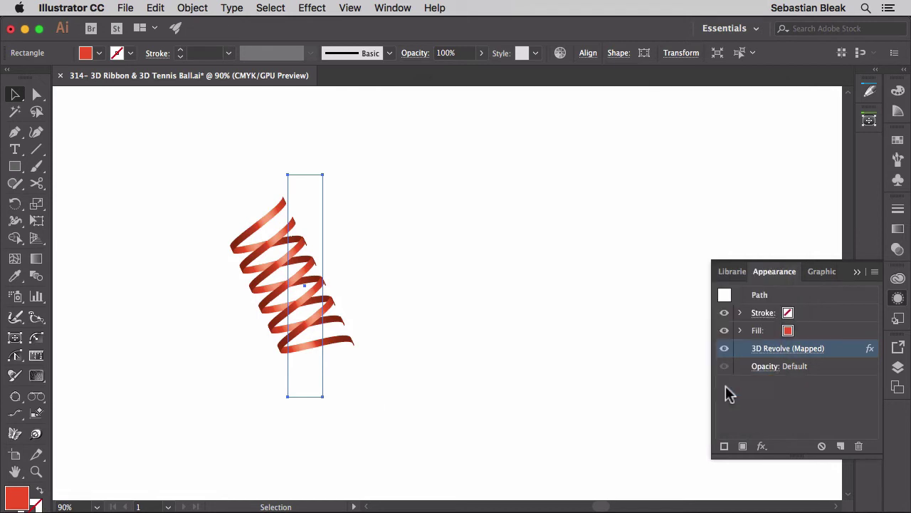
pyautogui.click(478, 283)
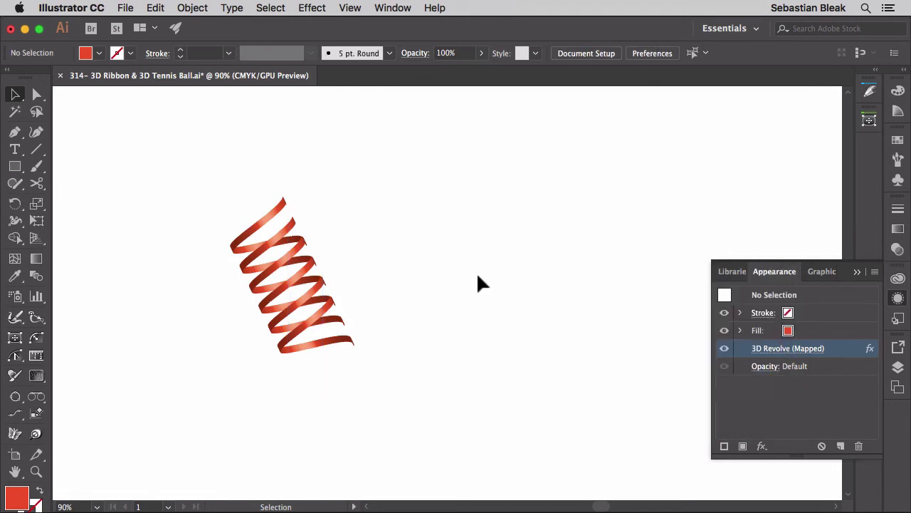
pyautogui.click(310, 309)
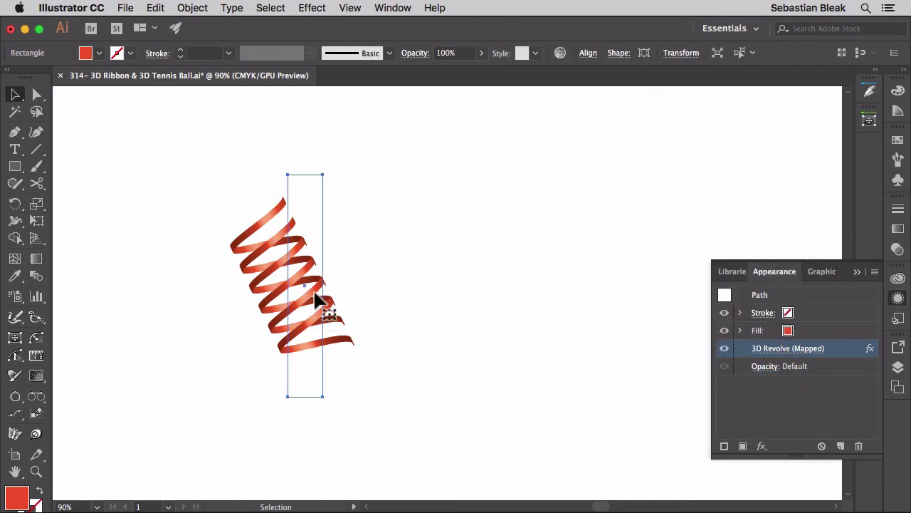
pyautogui.moveTo(306, 288); pyautogui.dragTo(804, 175)
pyautogui.click(427, 256)
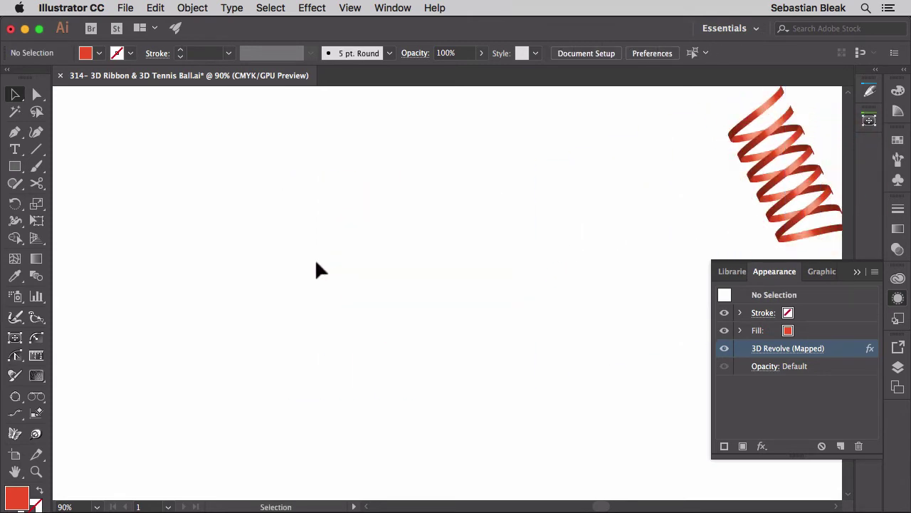
pyautogui.hscroll(-5, 314, 259)
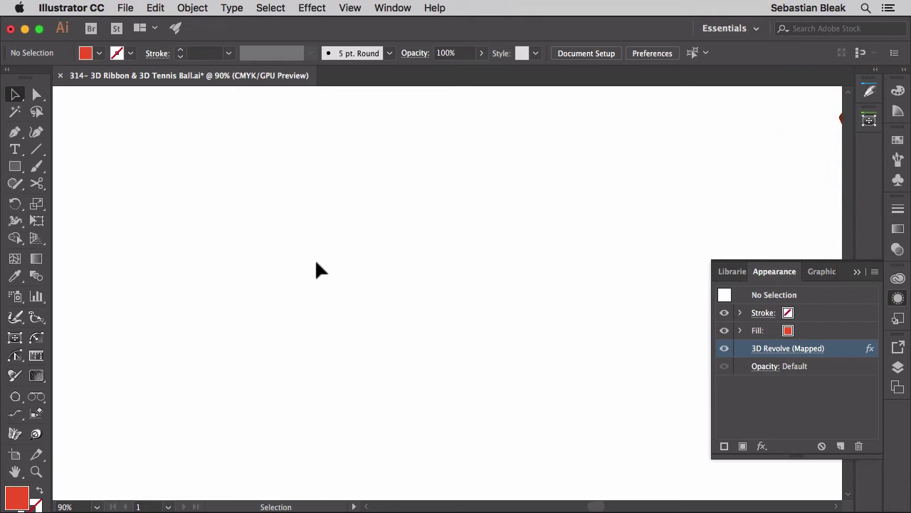
# Draw a wide rectangle and round its corners fully into a pill shape
pyautogui.click(202, 246)
pyautogui.press('m')
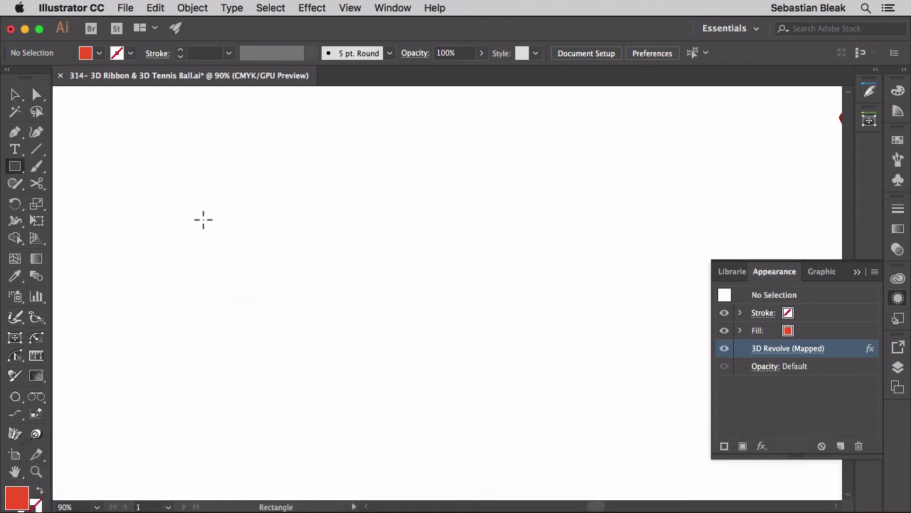
pyautogui.moveTo(174, 212); pyautogui.dragTo(531, 339)
pyautogui.press('a')
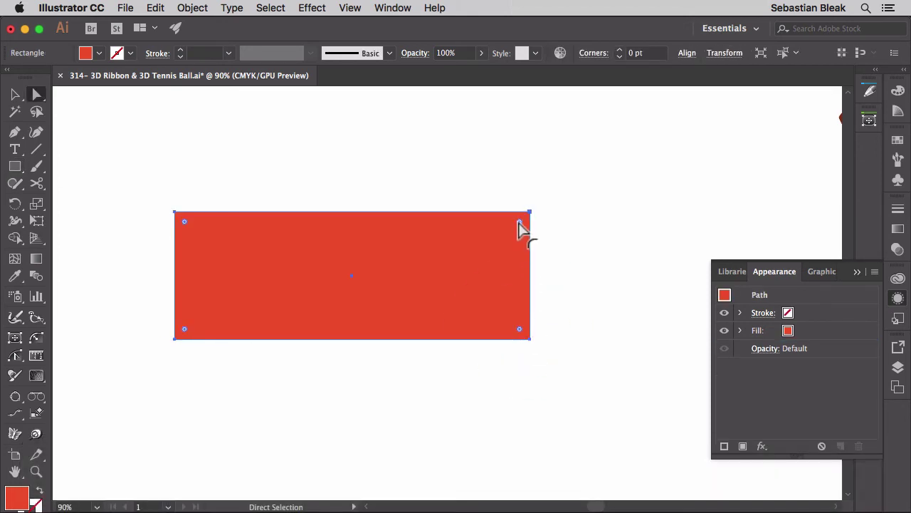
pyautogui.moveTo(519, 221); pyautogui.dragTo(404, 267)
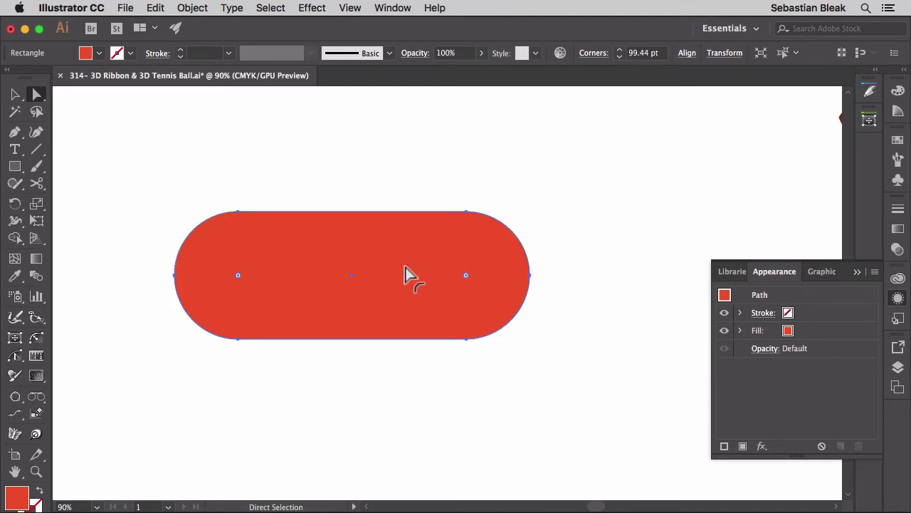
# Give the pill no fill and a gray 10 pt stroke
pyautogui.click(99, 54)
pyautogui.click(9, 78)
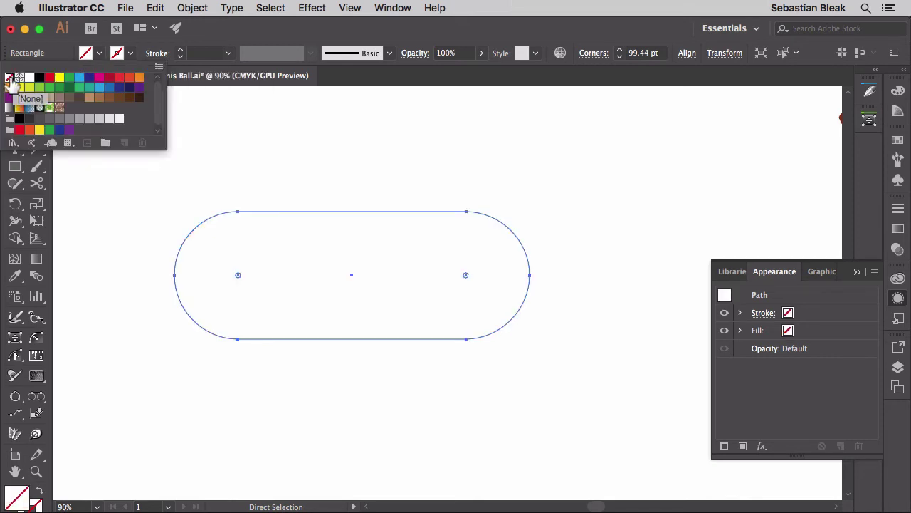
pyautogui.click(128, 55)
pyautogui.click(128, 55)
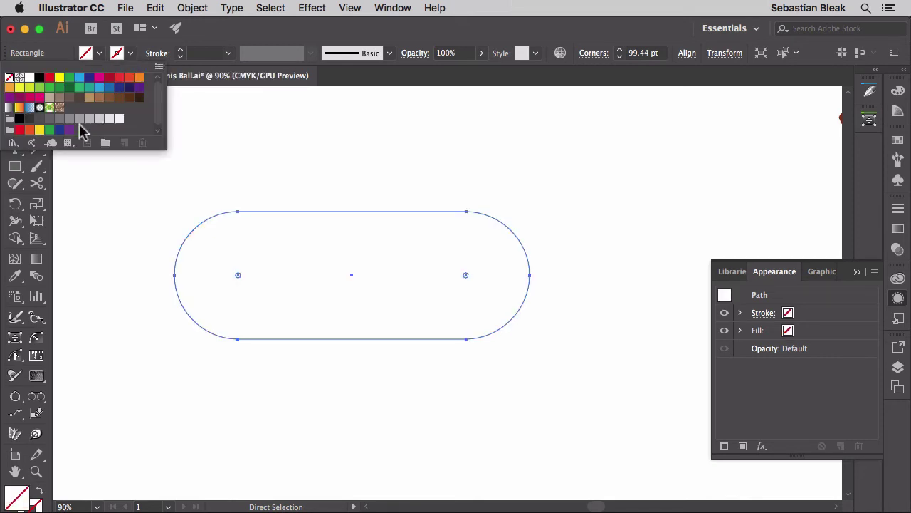
pyautogui.click(79, 120)
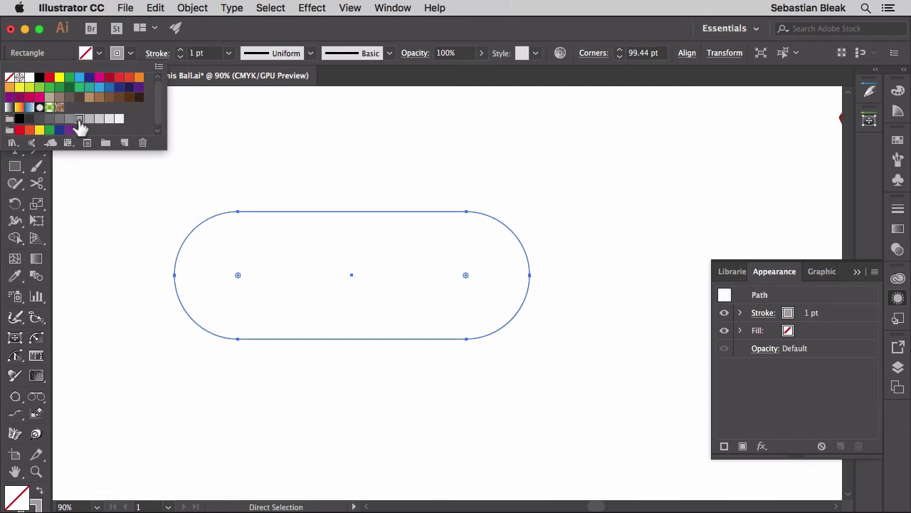
pyautogui.click(228, 52)
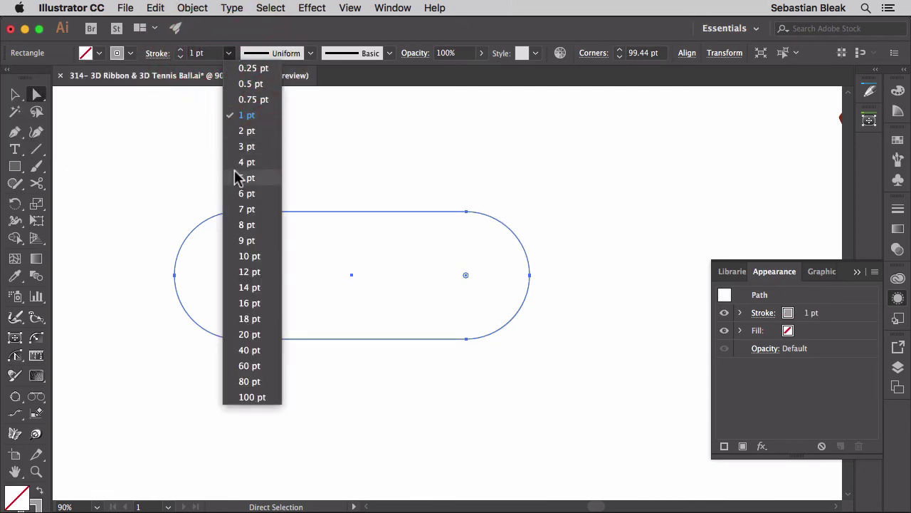
pyautogui.click(249, 258)
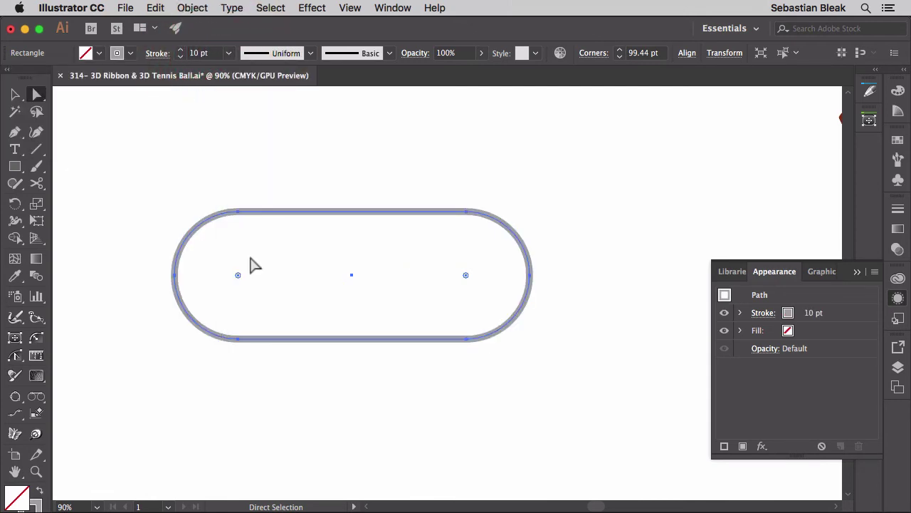
pyautogui.press('v')
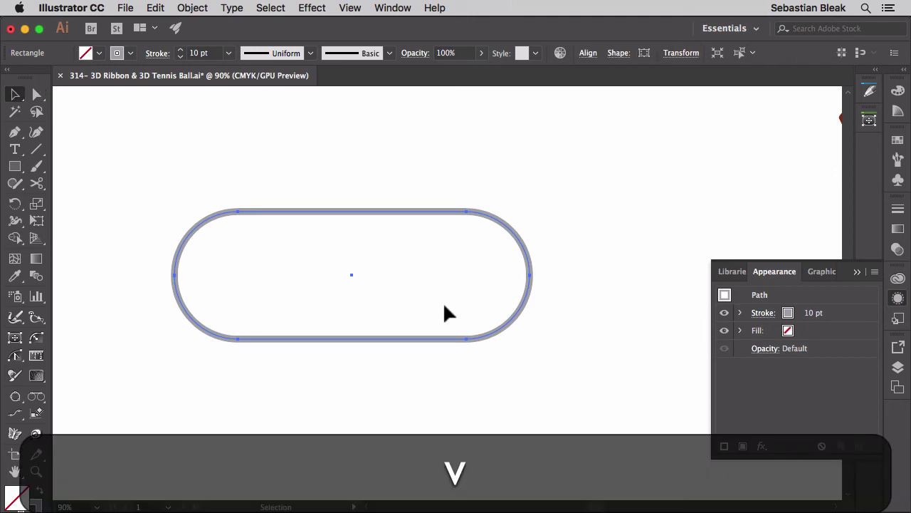
# Drag the gray pill into the Symbols panel as 'Tennis', then delete it from the artboard
pyautogui.click(899, 181)
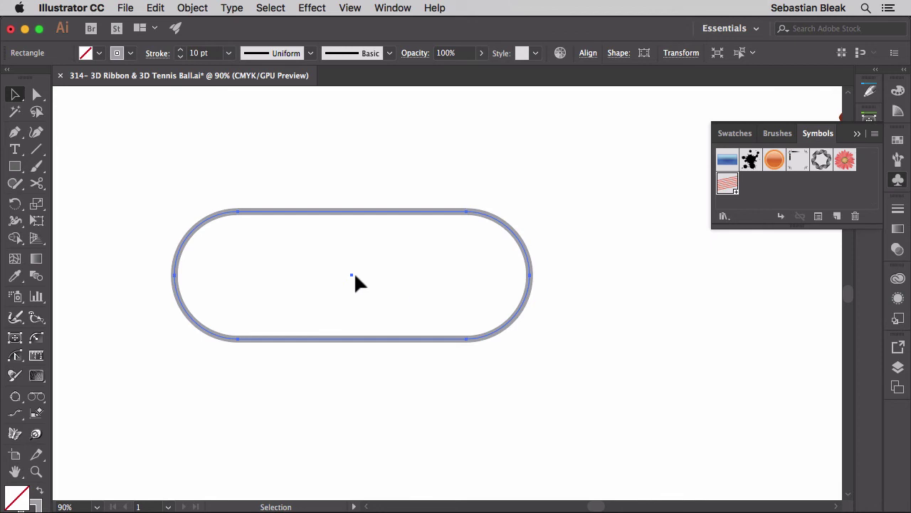
pyautogui.moveTo(352, 269); pyautogui.dragTo(760, 197)
pyautogui.write('Tennis')
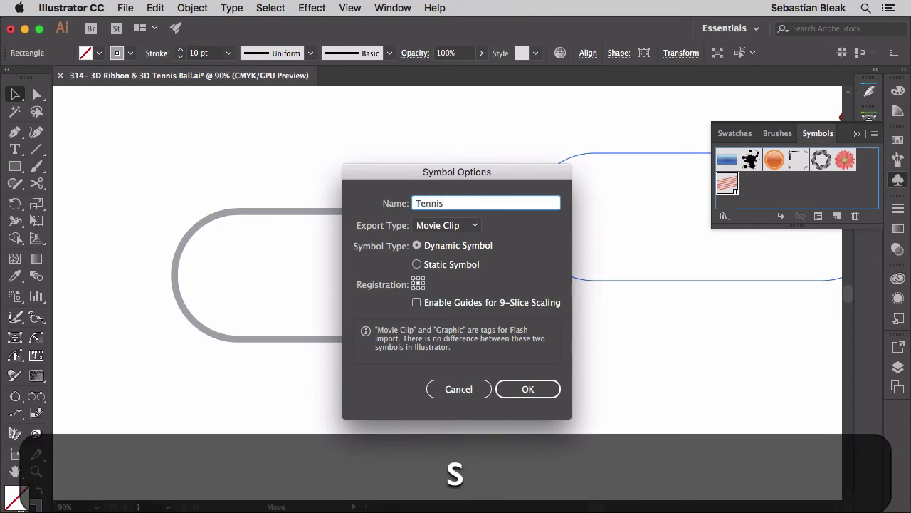
pyautogui.press('Return')
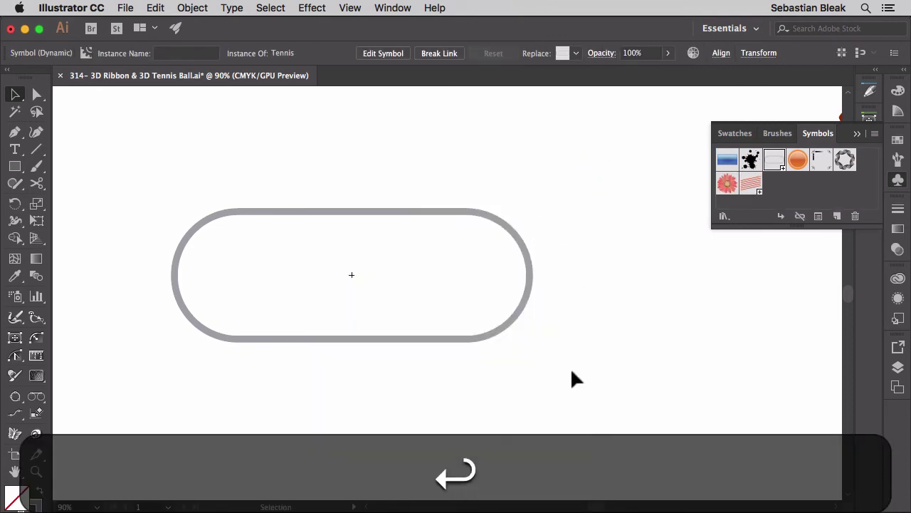
pyautogui.click(283, 206)
pyautogui.press('BackSpace')
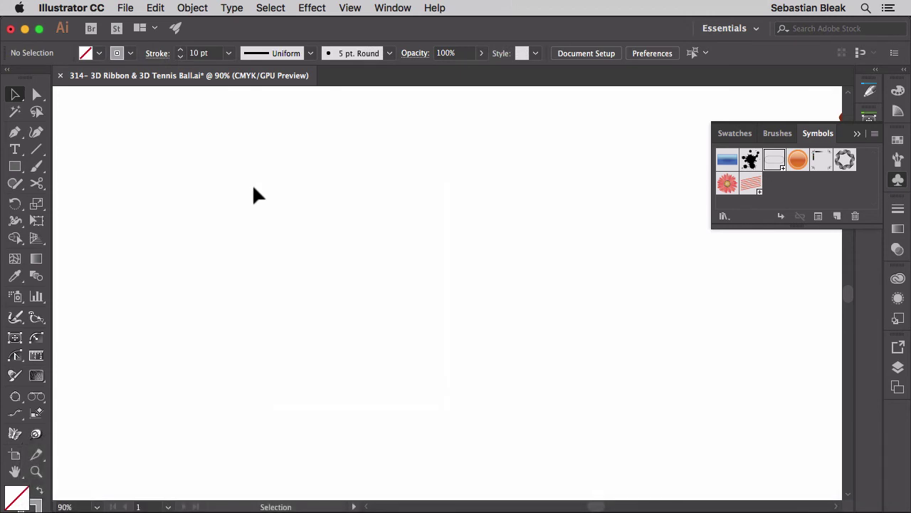
# Draw a perfect circle with the Ellipse tool, with a gray 10 pt outline and no fill
pyautogui.press('l')
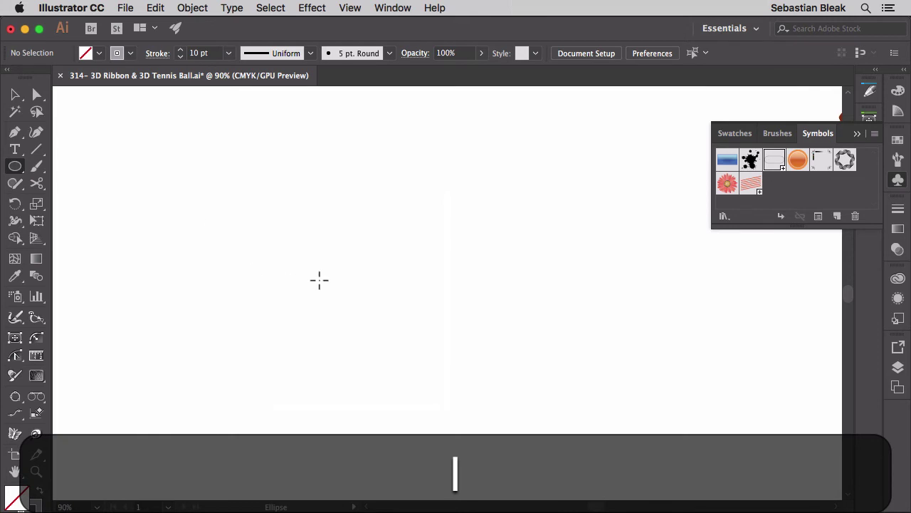
pyautogui.moveTo(283, 305)
pyautogui.mouseDown()
pyautogui.moveTo(413, 246)
pyautogui.moveTo(377, 285)
pyautogui.moveTo(432, 261)
pyautogui.mouseUp()
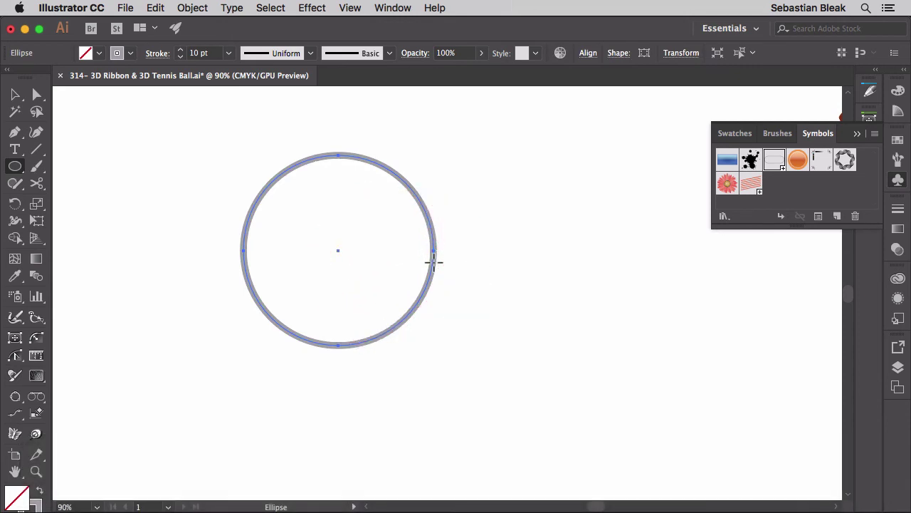
# Cut the circle at its top and bottom points with Scissors and delete the right half
pyautogui.press('c')
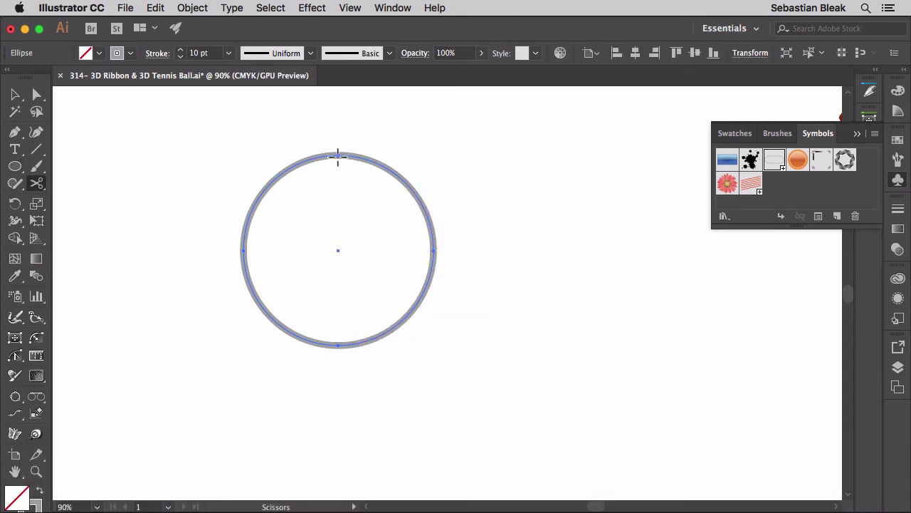
pyautogui.click(339, 156)
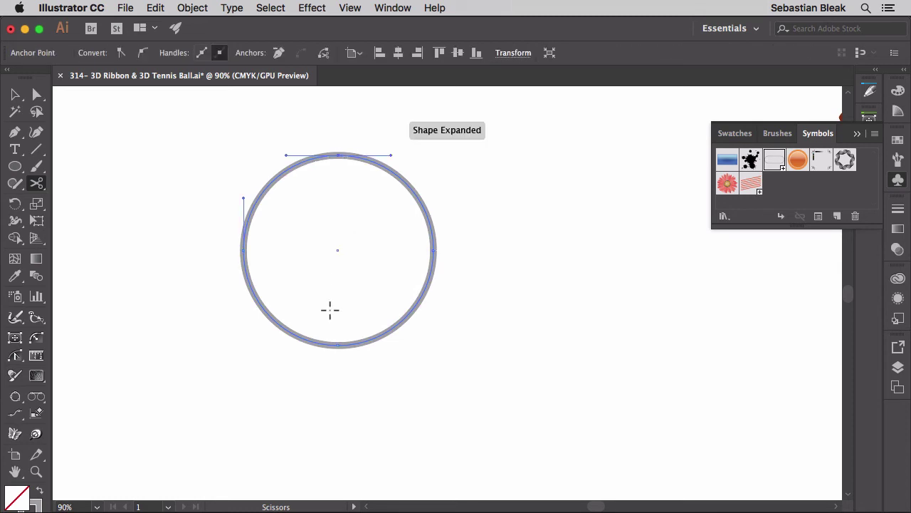
pyautogui.click(338, 344)
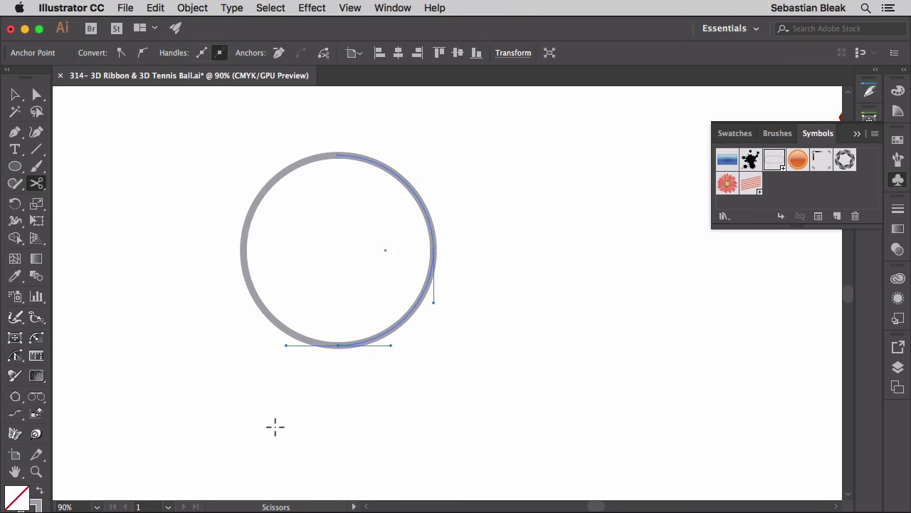
pyautogui.press('BackSpace')
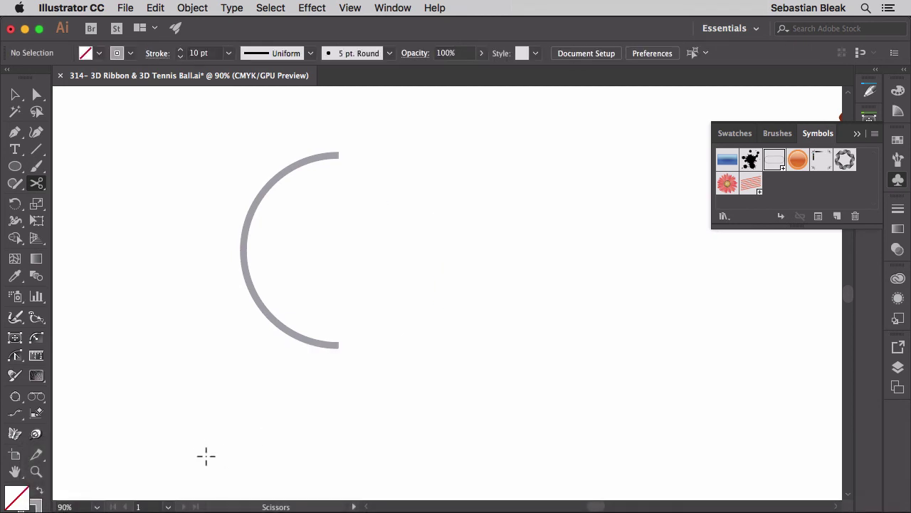
# Select the left arc, remove its gray stroke and fill it light green
pyautogui.press('v')
pyautogui.moveTo(198, 389); pyautogui.dragTo(356, 258)
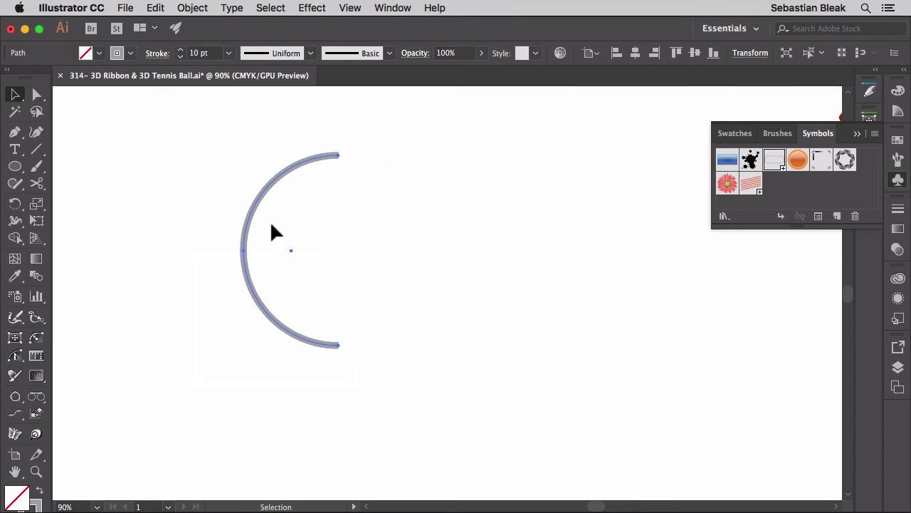
pyautogui.click(131, 53)
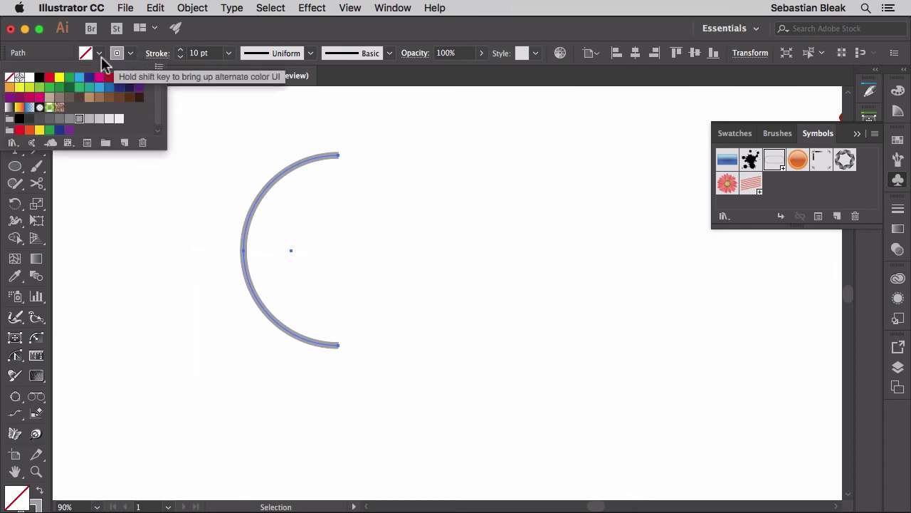
pyautogui.click(9, 77)
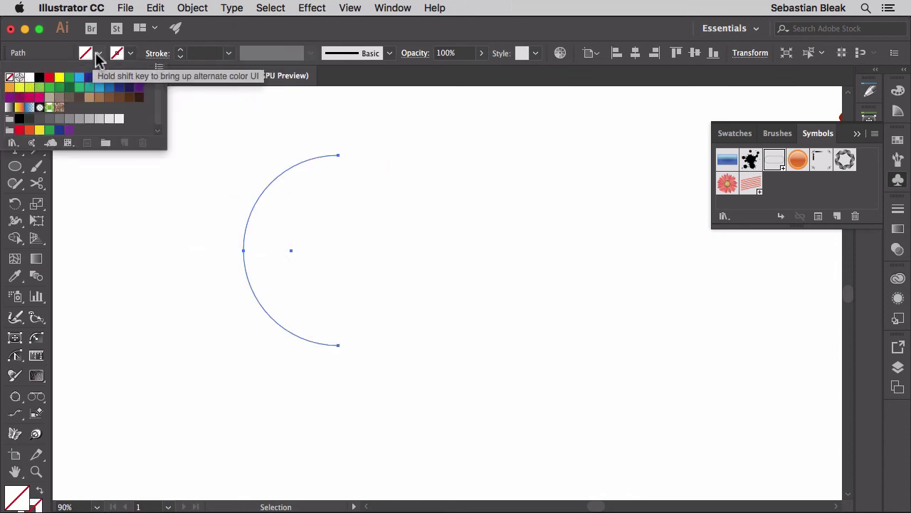
pyautogui.click(86, 53)
pyautogui.click(87, 54)
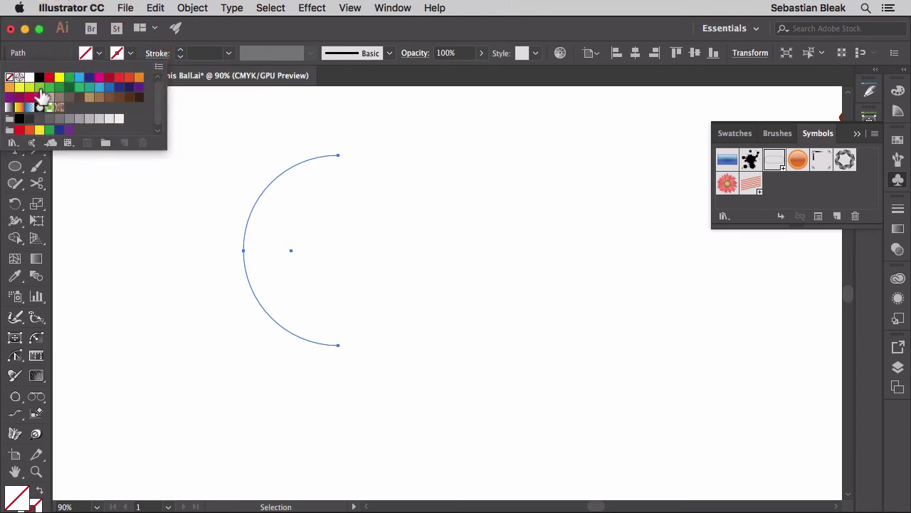
pyautogui.click(40, 88)
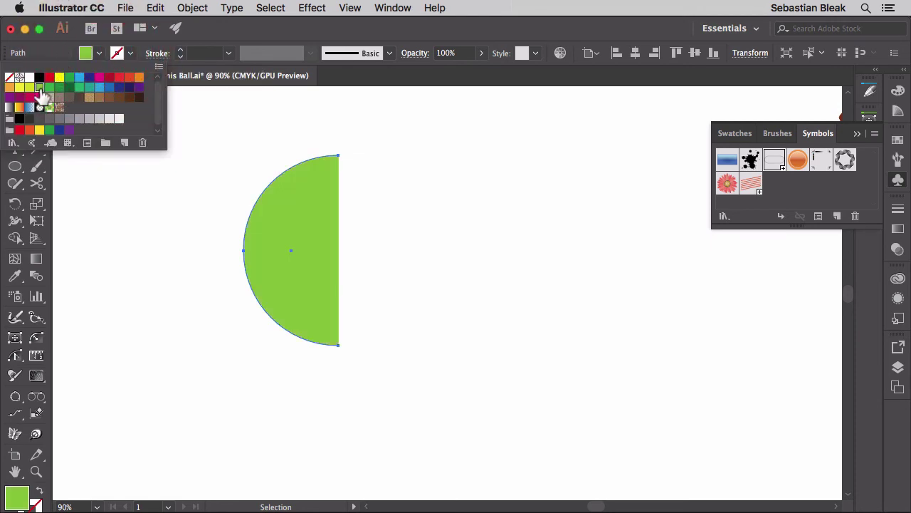
pyautogui.click(441, 168)
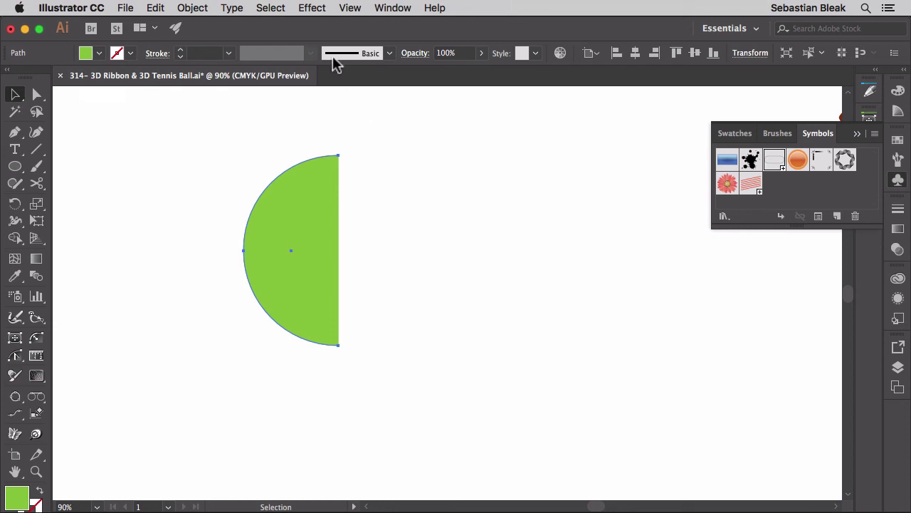
# Apply Effect > 3D > Revolve with Preview on and Offset from Right Edge
pyautogui.click(311, 8)
pyautogui.moveTo(410, 95)
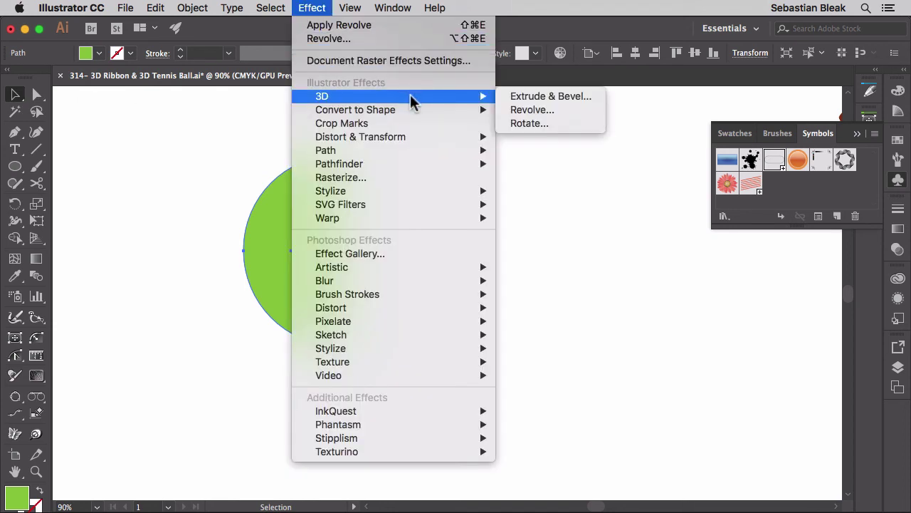
pyautogui.click(566, 109)
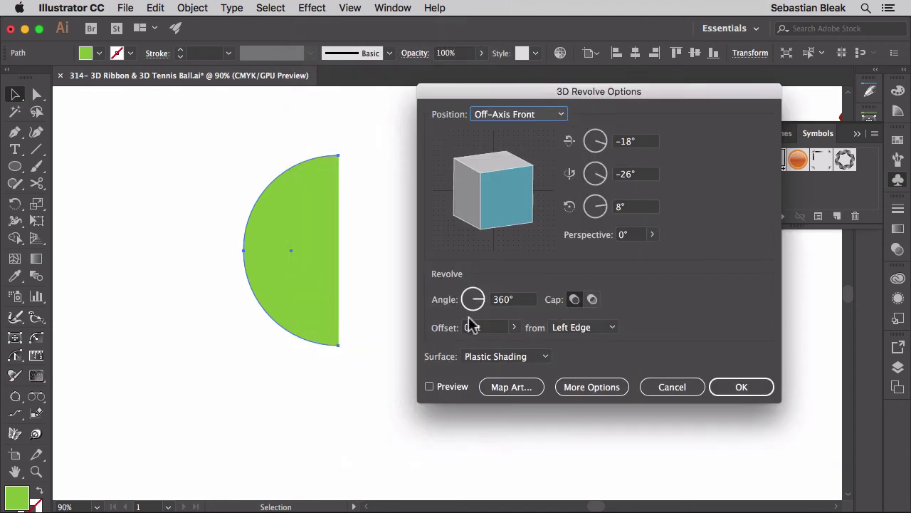
pyautogui.click(441, 387)
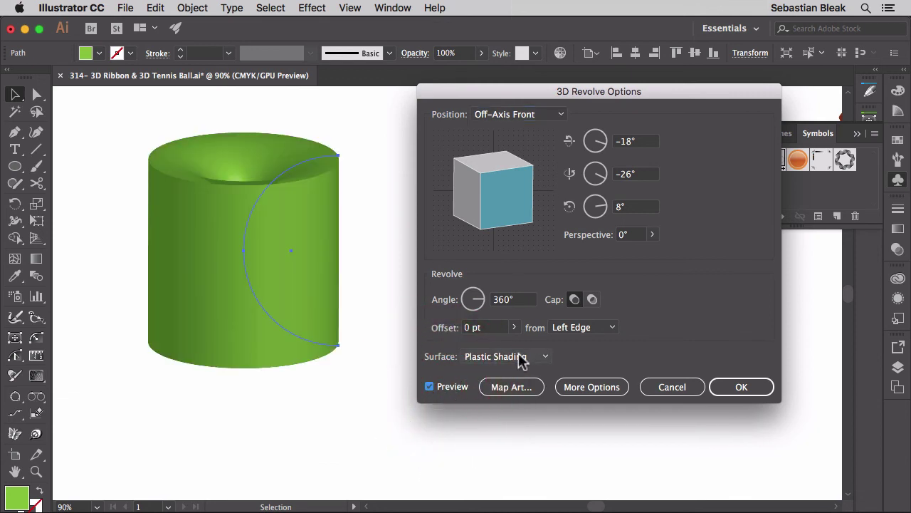
pyautogui.click(612, 329)
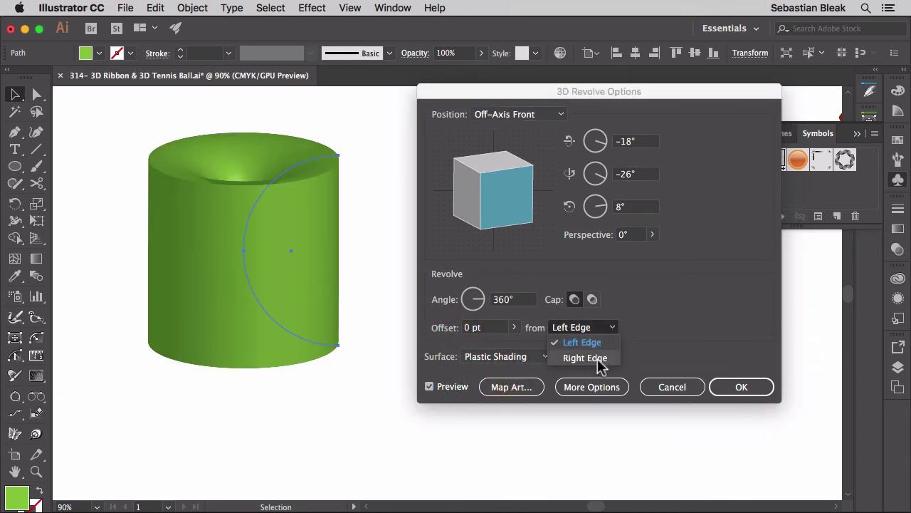
pyautogui.click(600, 358)
pyautogui.moveTo(563, 92); pyautogui.dragTo(600, 92)
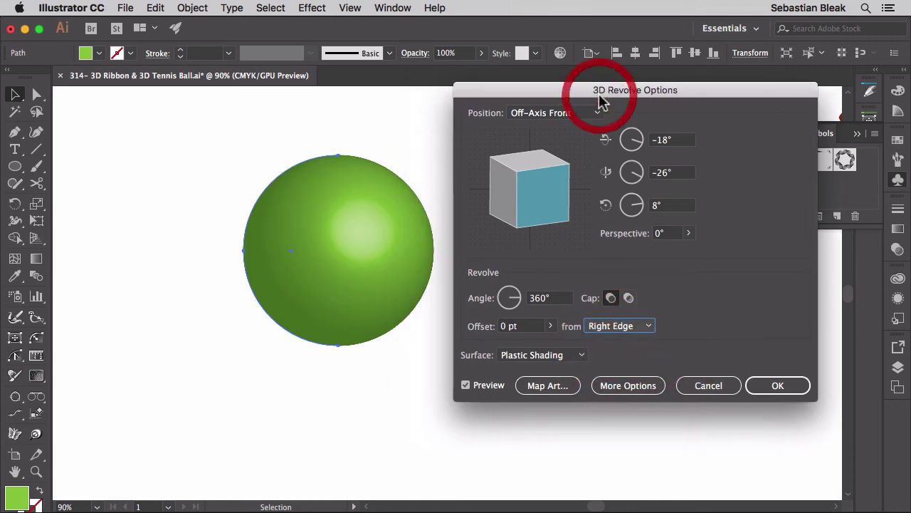
# In Map Art, map the Tennis symbol onto the sphere's surface
pyautogui.click(554, 385)
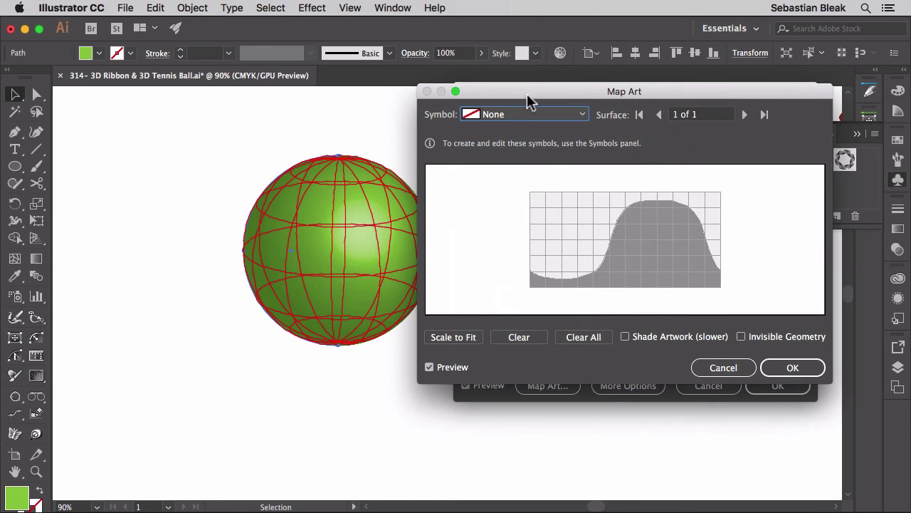
pyautogui.moveTo(527, 92); pyautogui.dragTo(545, 94)
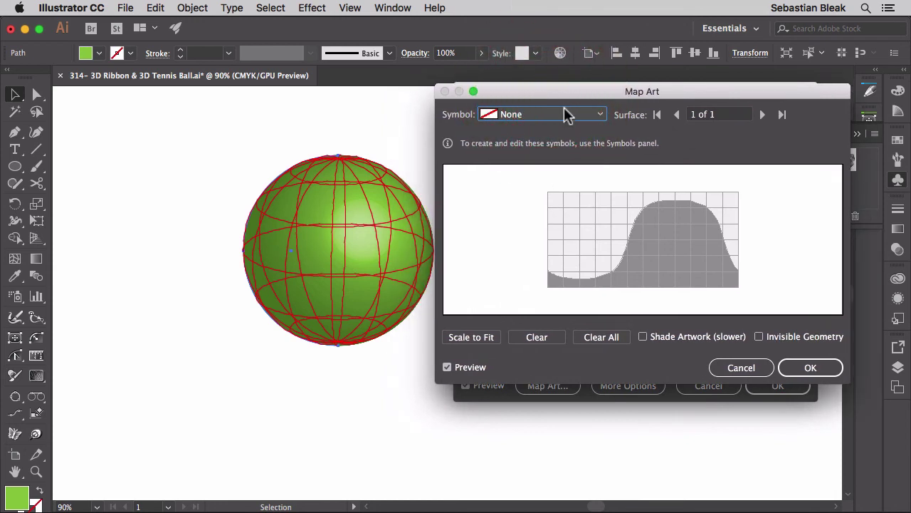
pyautogui.click(590, 116)
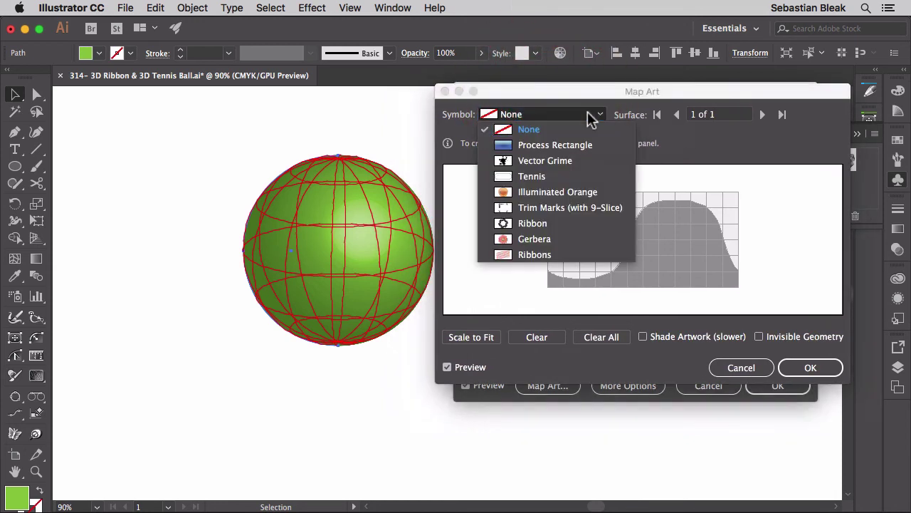
pyautogui.click(575, 177)
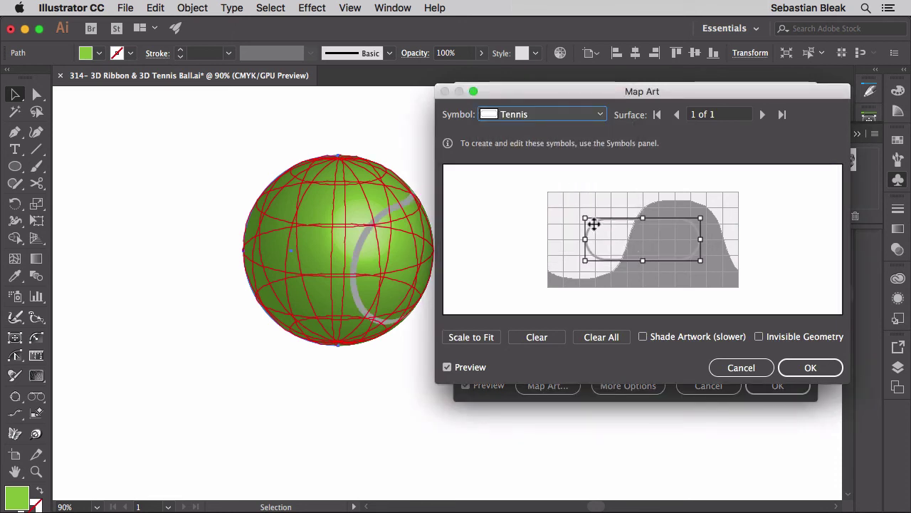
# Resize the Tennis artwork's bounding box so the seam curves across the ball, then confirm
pyautogui.moveTo(585, 218); pyautogui.dragTo(563, 207)
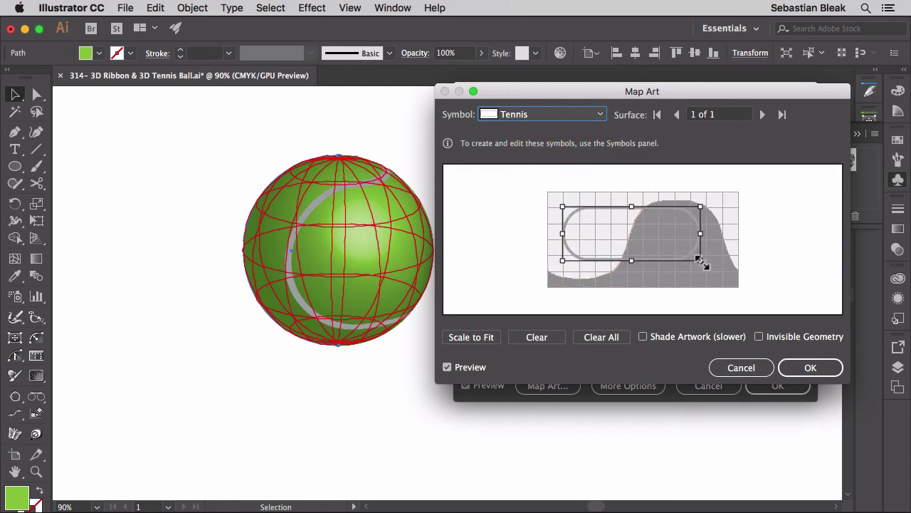
pyautogui.moveTo(701, 262); pyautogui.dragTo(721, 271)
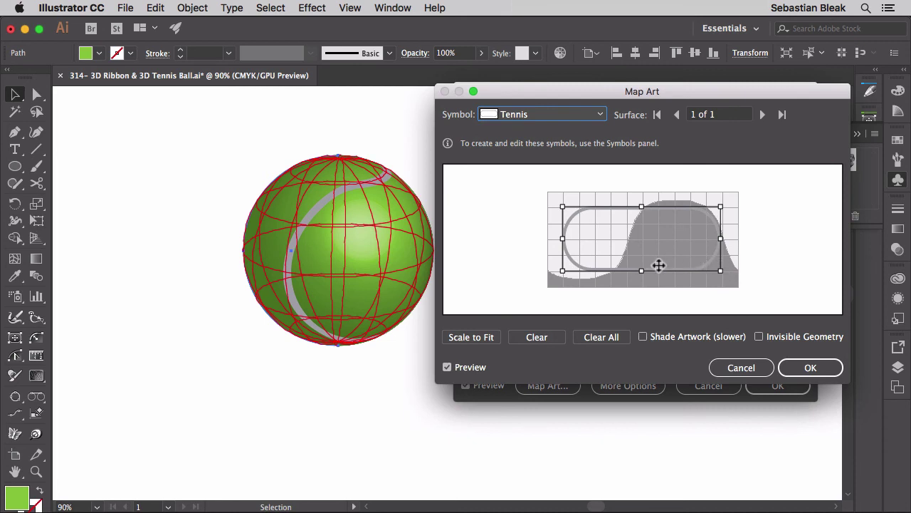
pyautogui.moveTo(644, 272); pyautogui.dragTo(643, 263)
pyautogui.moveTo(642, 207); pyautogui.dragTo(642, 211)
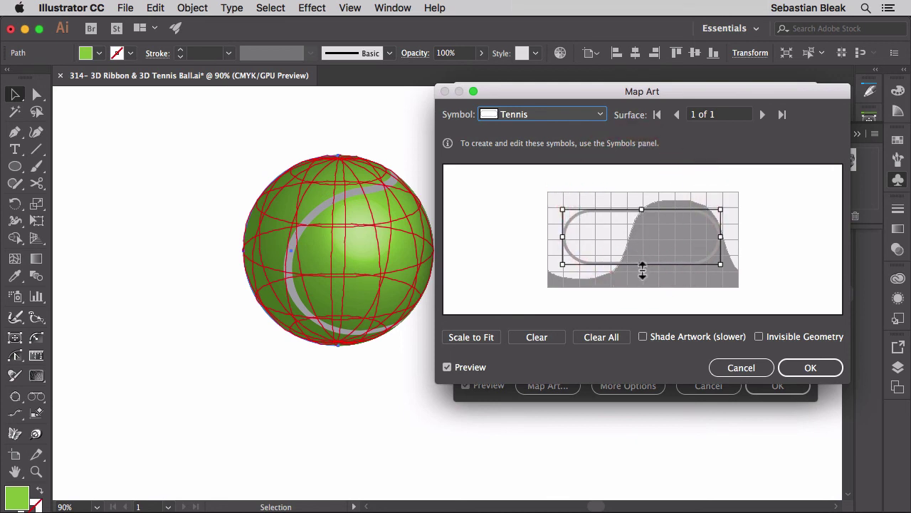
pyautogui.moveTo(644, 265); pyautogui.dragTo(643, 262)
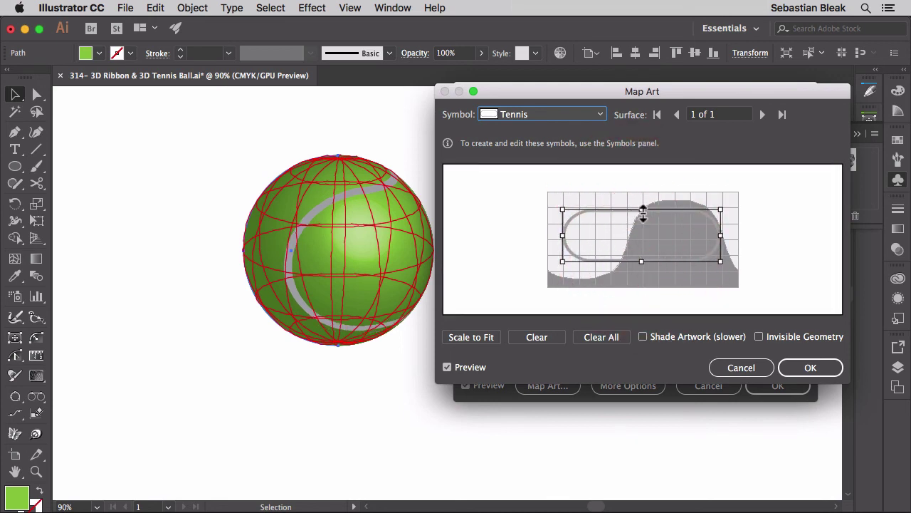
pyautogui.moveTo(643, 213); pyautogui.dragTo(643, 215)
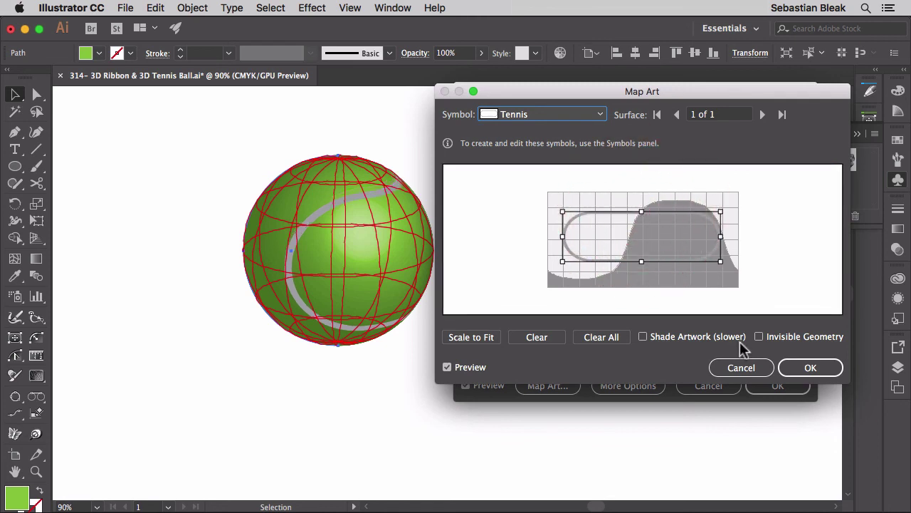
pyautogui.click(793, 364)
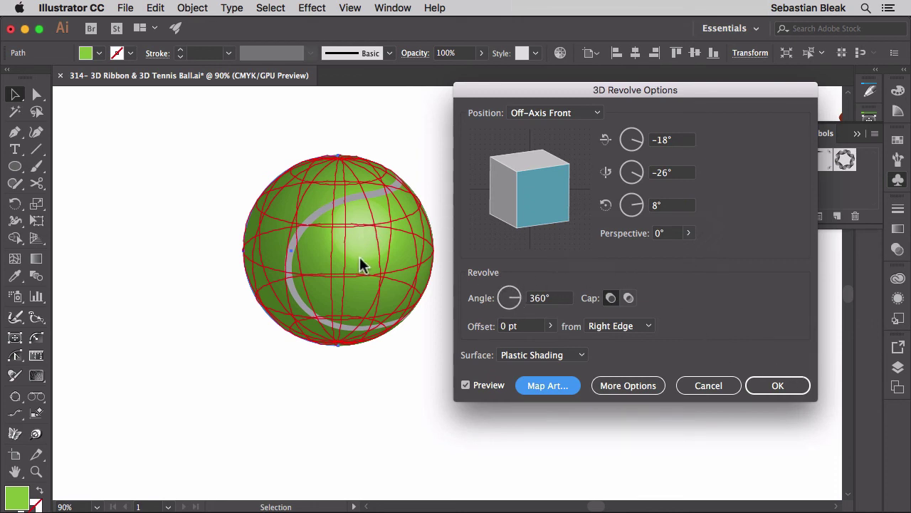
# Set Surface to Diffuse Shading and rotate the ball to 26°, -15° and 10° on X, Y and Z
pyautogui.click(578, 360)
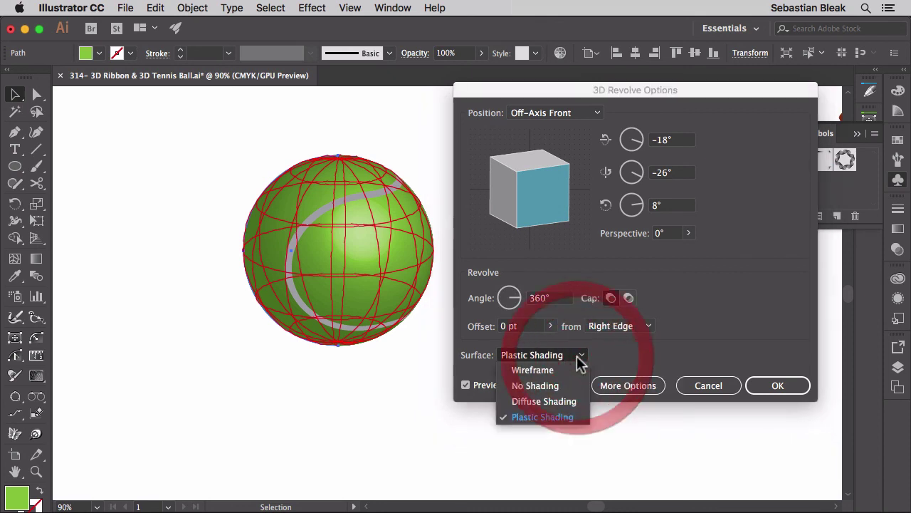
pyautogui.click(563, 402)
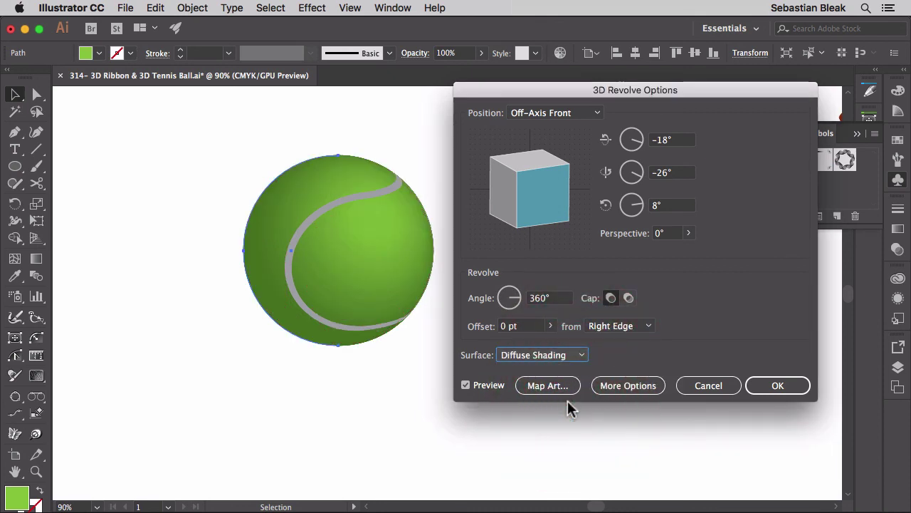
pyautogui.click(684, 141)
pyautogui.write('-100')
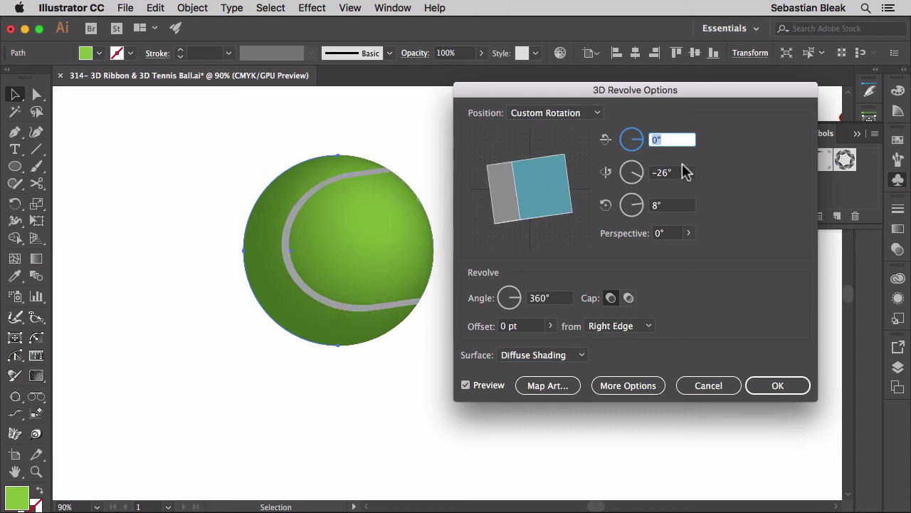
pyautogui.click(683, 172)
pyautogui.press('Up')
pyautogui.press('Up')
pyautogui.press('Up')
pyautogui.press('Up')
pyautogui.press('Up')
pyautogui.press('Up')
pyautogui.press('Up')
pyautogui.press('Up')
pyautogui.press('Up')
pyautogui.press('Up')
pyautogui.press('Up')
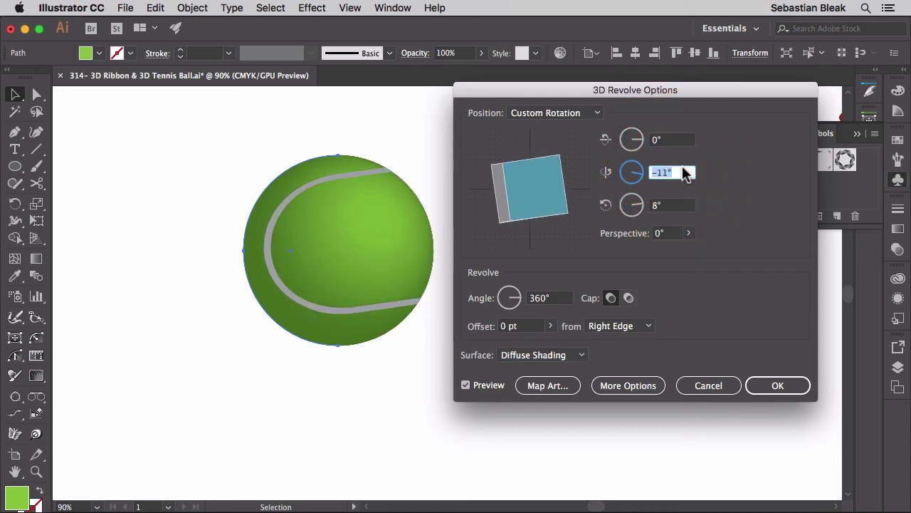
pyautogui.click(680, 206)
pyautogui.press('Up')
pyautogui.press('Up')
pyautogui.press('Up')
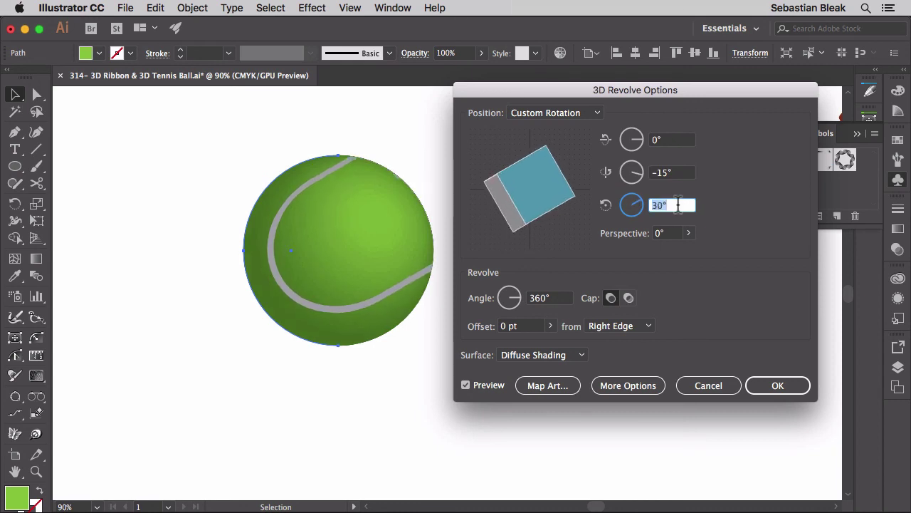
pyautogui.click(671, 146)
pyautogui.write('21')
pyautogui.press('Up')
pyautogui.press('Up')
pyautogui.press('Up')
pyautogui.press('Up')
pyautogui.press('Up')
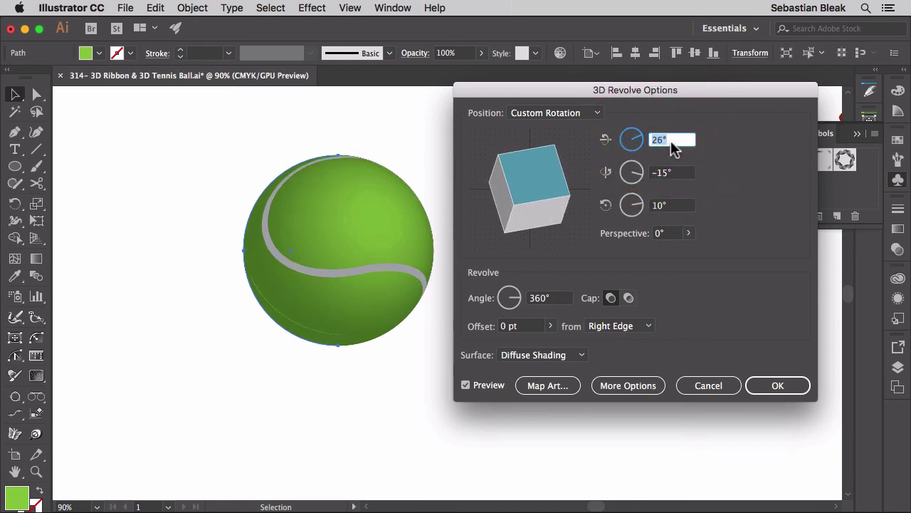
# Confirm the 3D Revolve Options to finalize the shaded green tennis ball with its seam
pyautogui.click(763, 385)
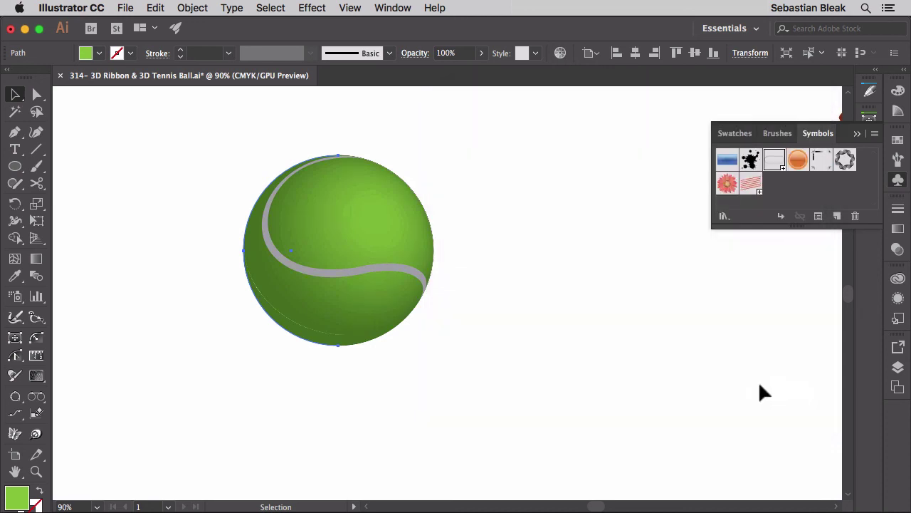